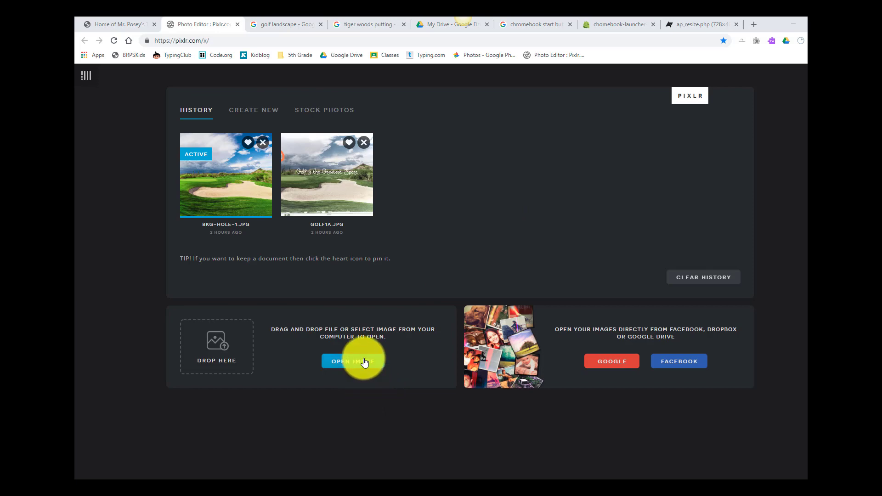
Step: Save the Quintero golf course picture from the golf landscape image results to Downloads as "golf background"
{"action": "left_click", "coordinate": [284, 20]}
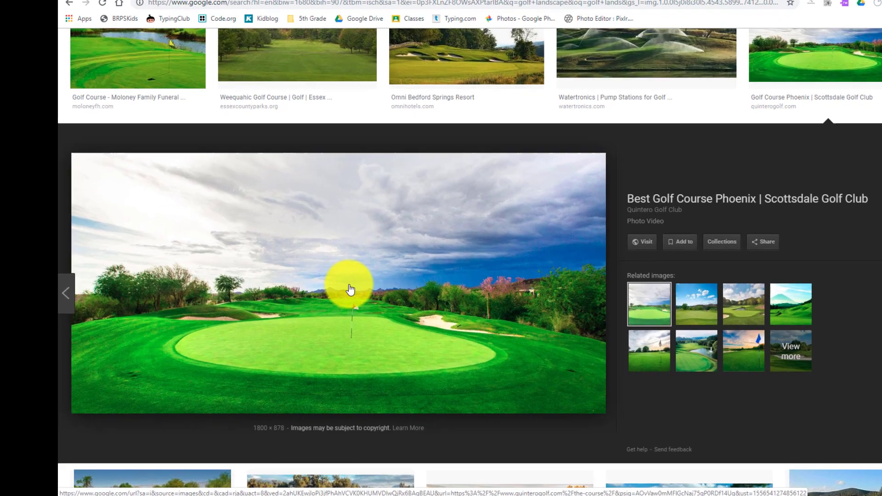
{"action": "right_click", "coordinate": [350, 288]}
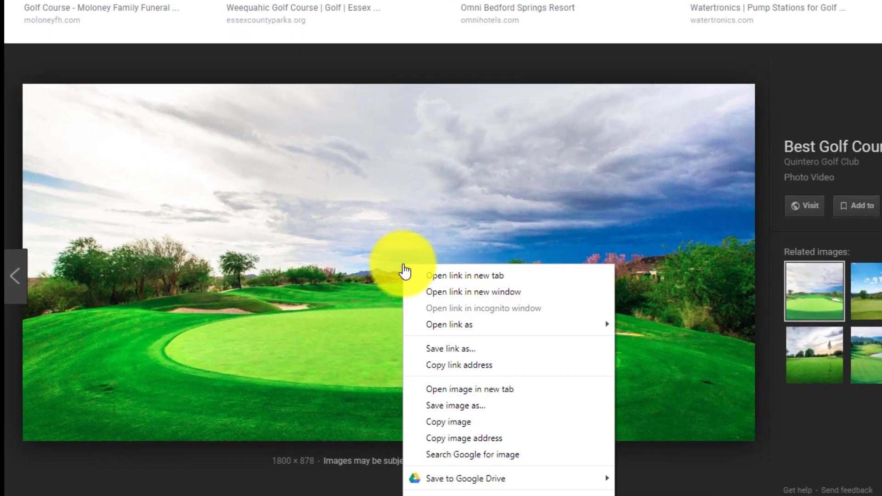
{"action": "left_click", "coordinate": [391, 388]}
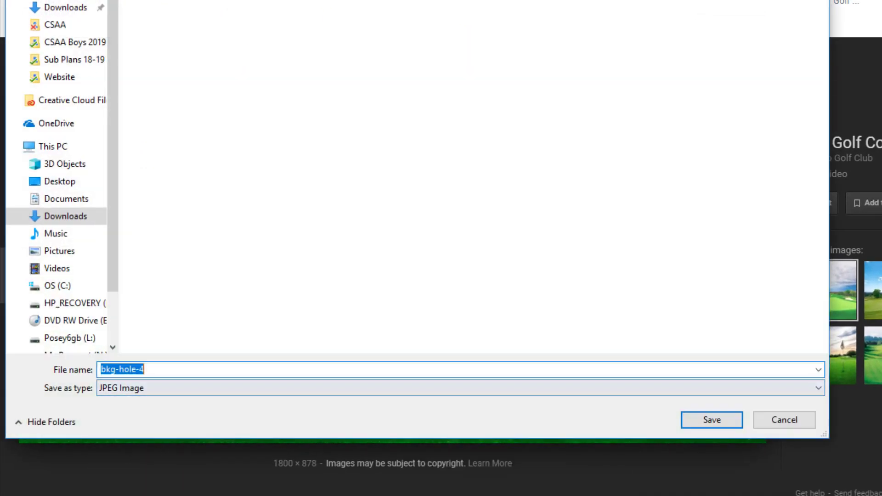
{"action": "type", "text": "golf"}
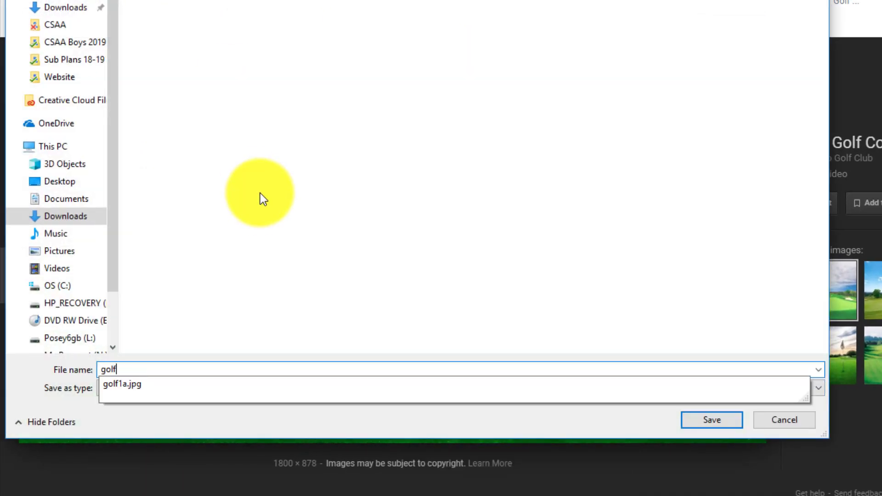
{"action": "type", "text": " gackgr"}
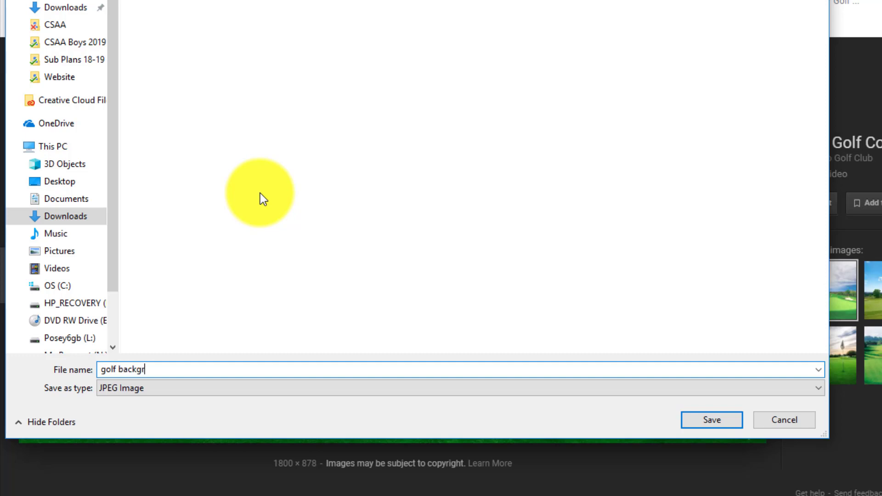
{"action": "type", "text": "ound"}
{"action": "key", "text": "Return"}
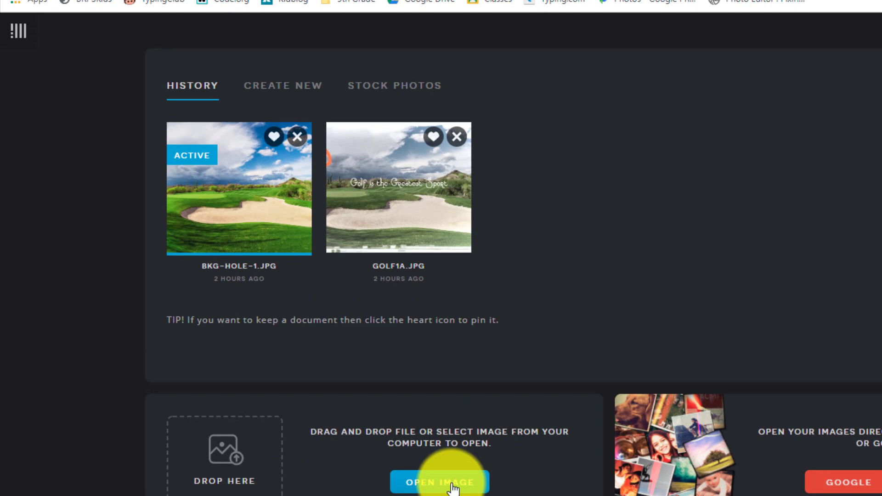
Step: Open the golf background image from Downloads in Pixlr as a new document
{"action": "left_click", "coordinate": [404, 483]}
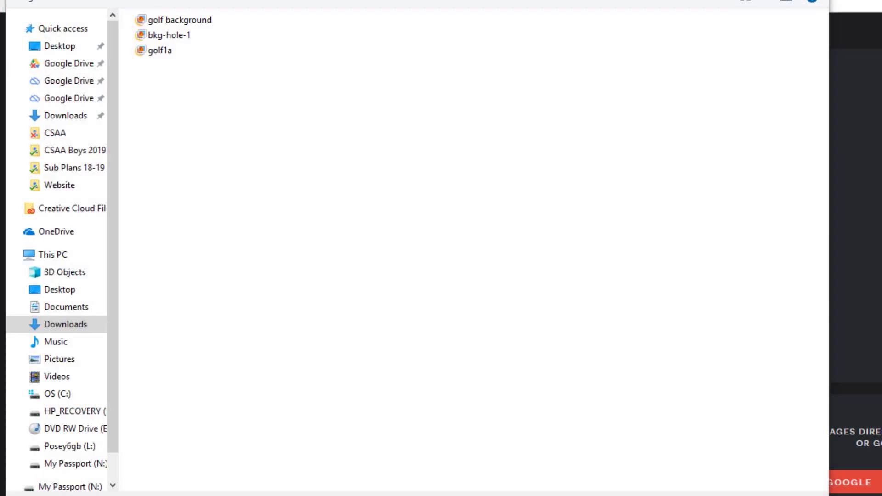
{"action": "left_click", "coordinate": [156, 20]}
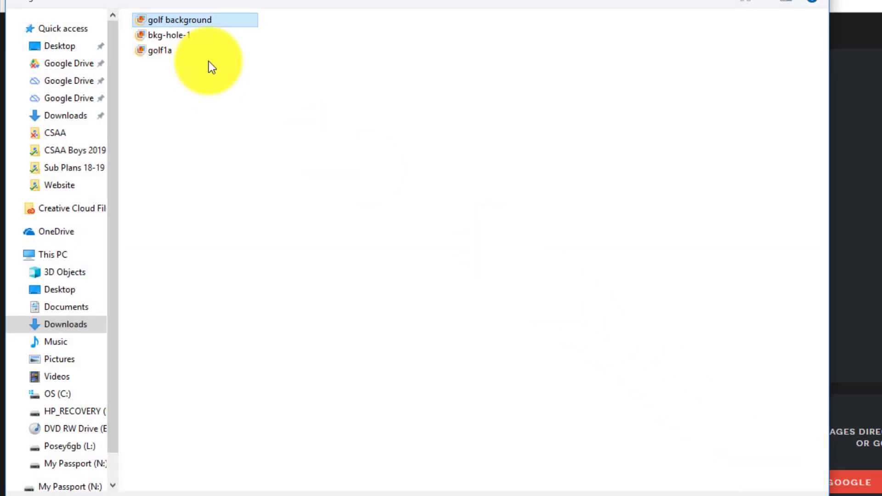
{"action": "left_click", "coordinate": [716, 494]}
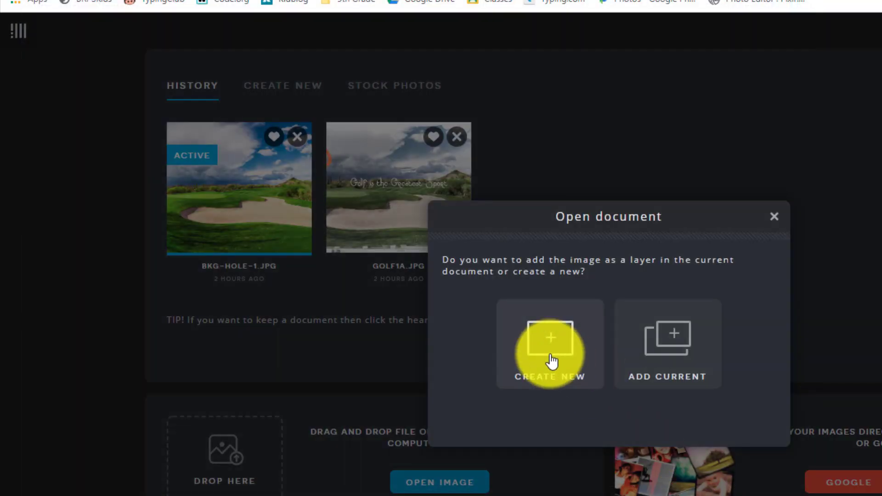
{"action": "left_click", "coordinate": [567, 353]}
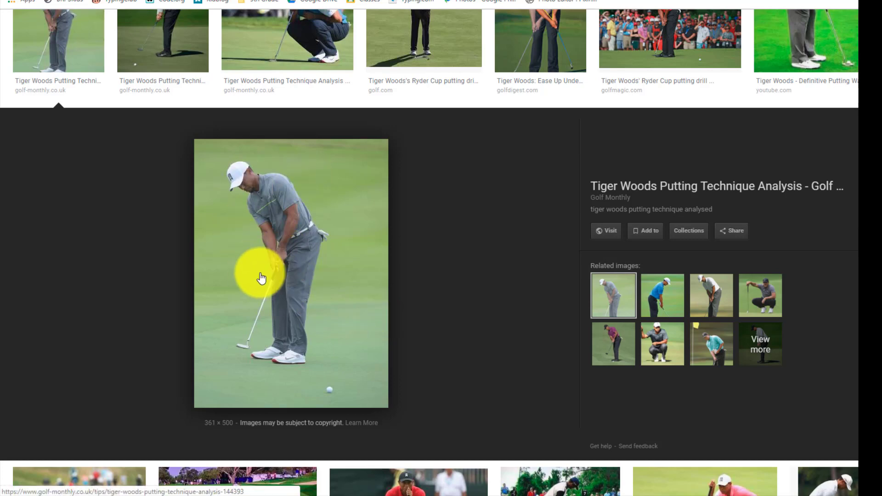
Step: Save the Tiger Woods putting picture from the image results to Downloads as "tiger"
{"action": "right_click", "coordinate": [282, 261]}
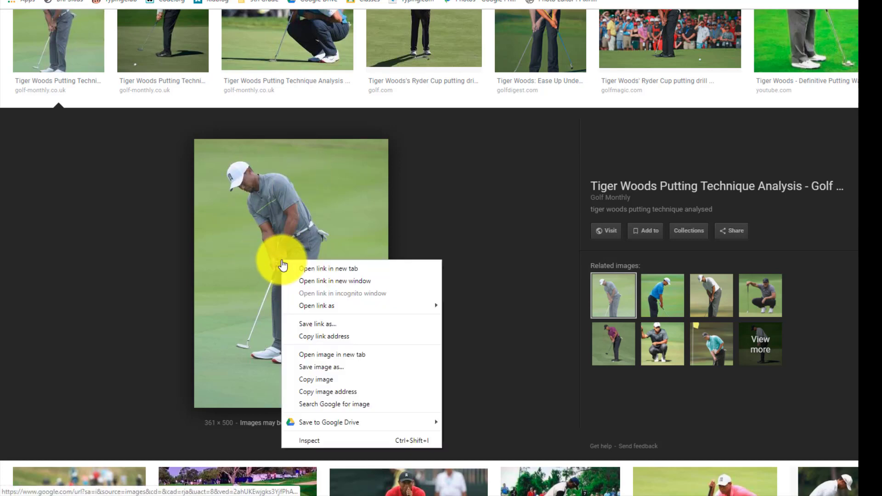
{"action": "left_click", "coordinate": [322, 368]}
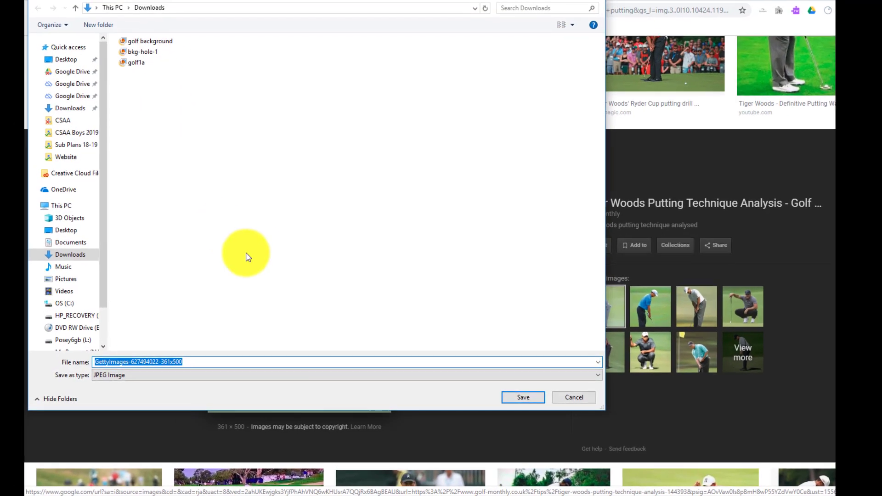
{"action": "type", "text": "tiger"}
{"action": "key", "text": "Return"}
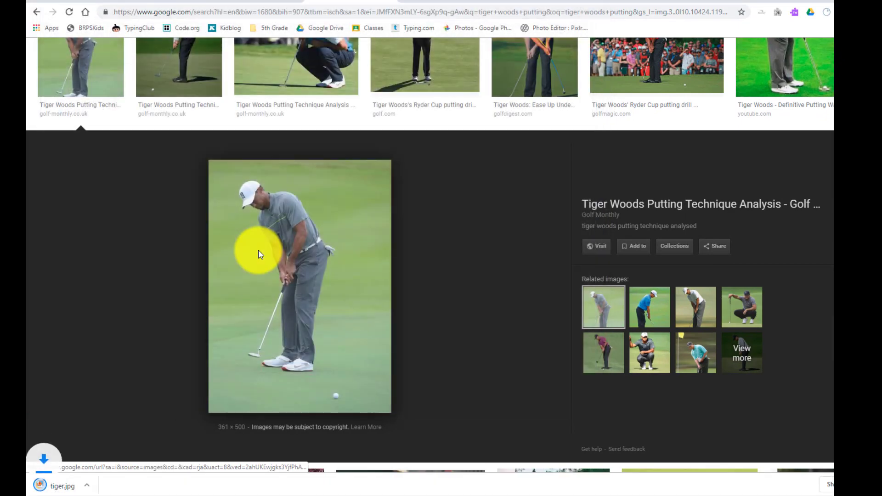
{"action": "left_click", "coordinate": [866, 485]}
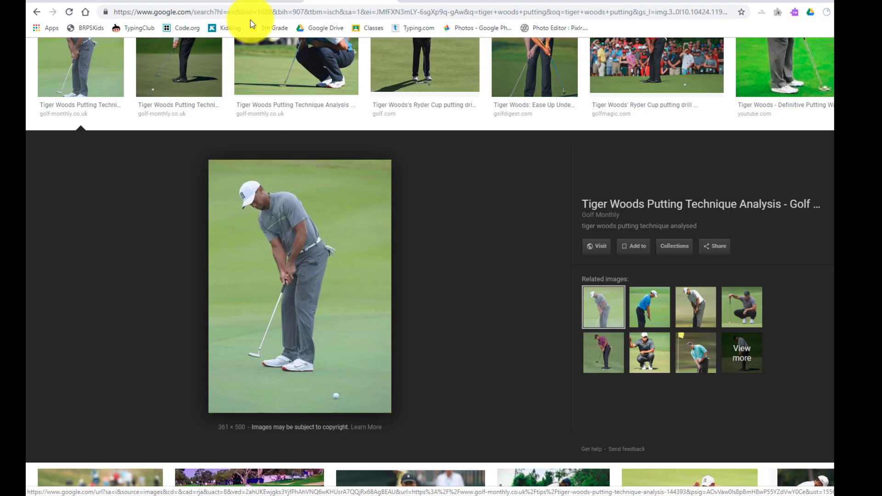
Step: Switch back to Pixlr and add the tiger image from Downloads as a new layer over the golf course
{"action": "left_click", "coordinate": [239, 2]}
{"action": "left_click", "coordinate": [355, 1]}
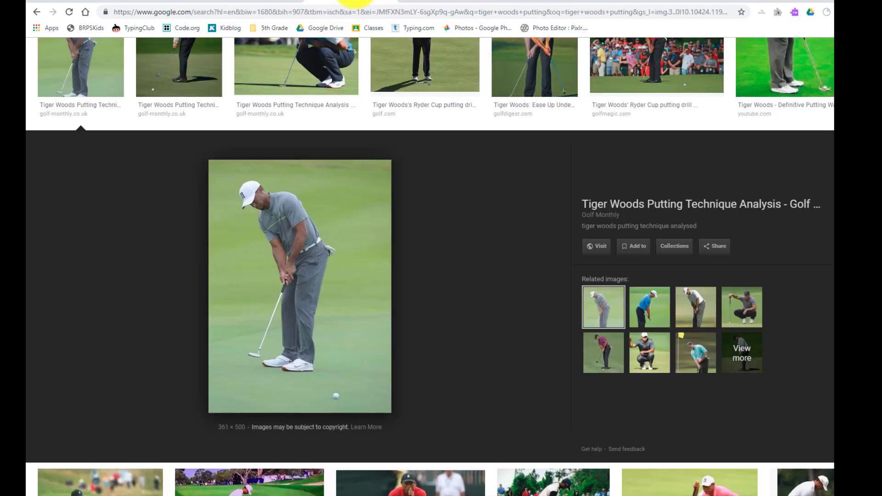
{"action": "left_click", "coordinate": [183, 1]}
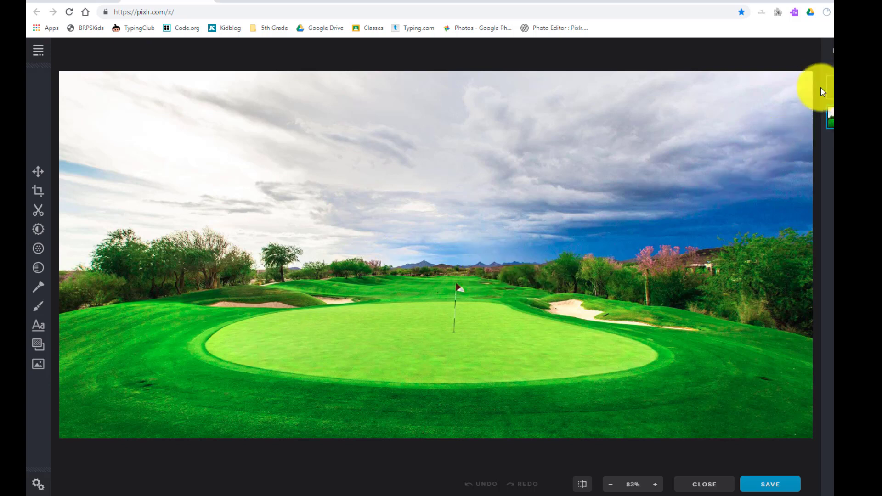
{"action": "left_click", "coordinate": [843, 86]}
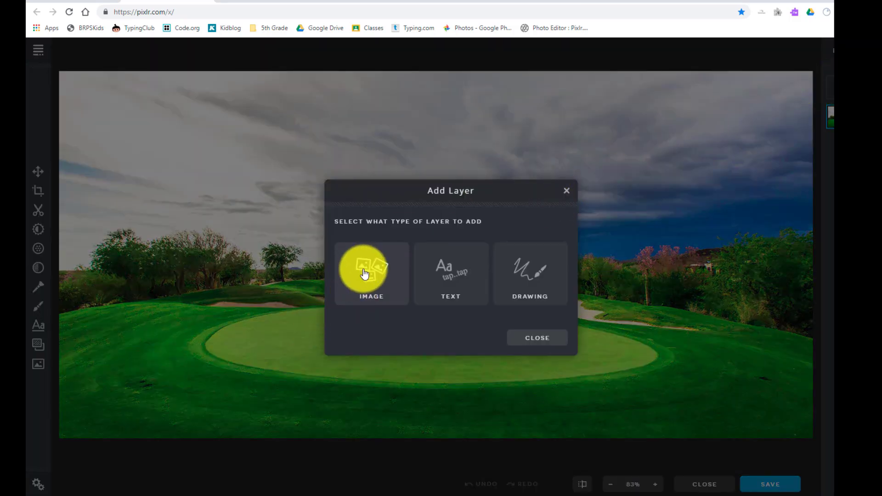
{"action": "left_click", "coordinate": [543, 339]}
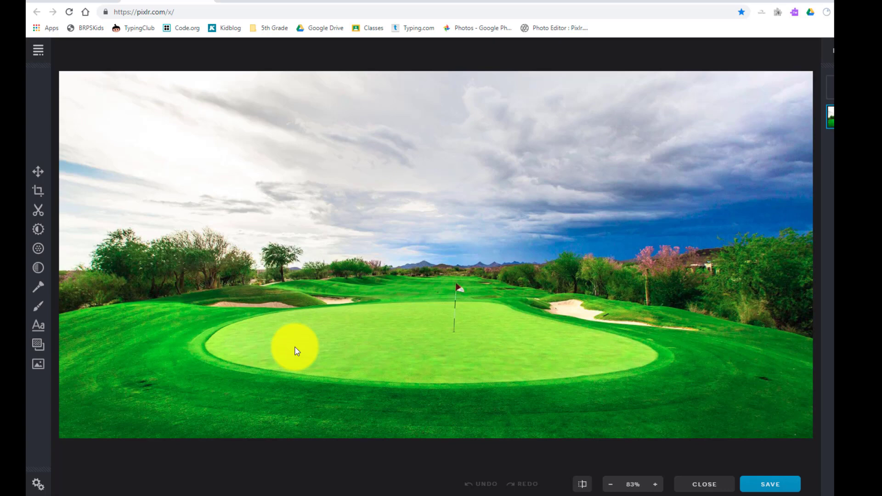
{"action": "left_click", "coordinate": [41, 367]}
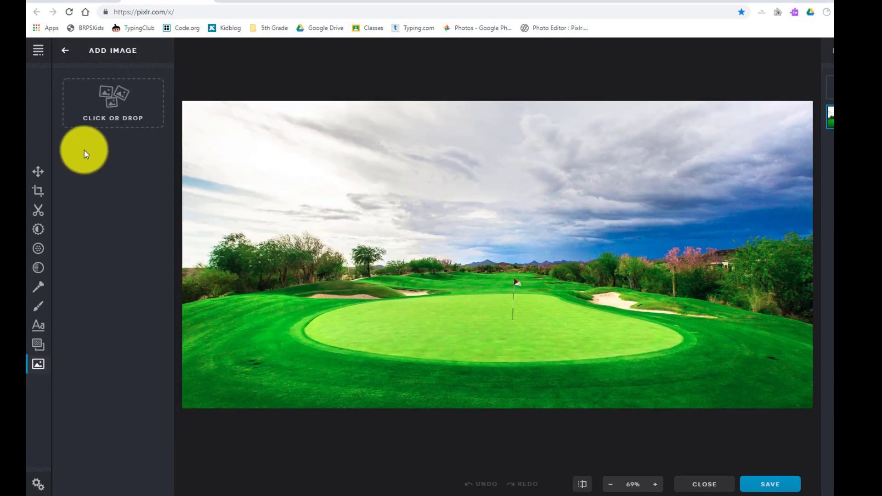
{"action": "left_click", "coordinate": [122, 108]}
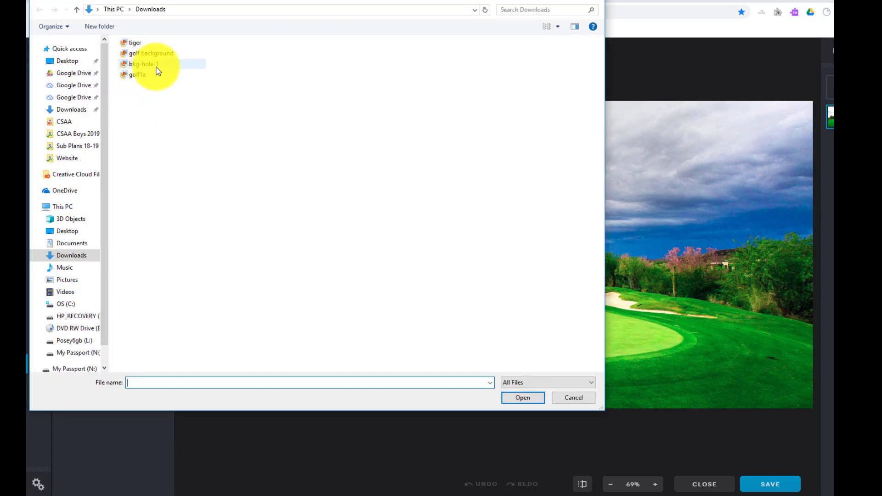
{"action": "left_click", "coordinate": [168, 42]}
{"action": "left_click", "coordinate": [508, 398]}
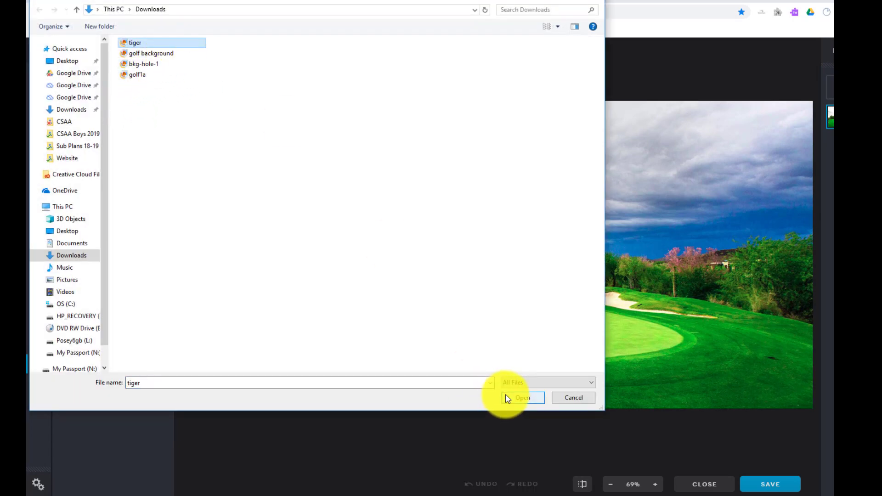
Step: Shrink the golfer image to a small figure and place it on the green beside the flag
{"action": "left_click_drag", "start_coordinate": [489, 257], "coordinate": [433, 254]}
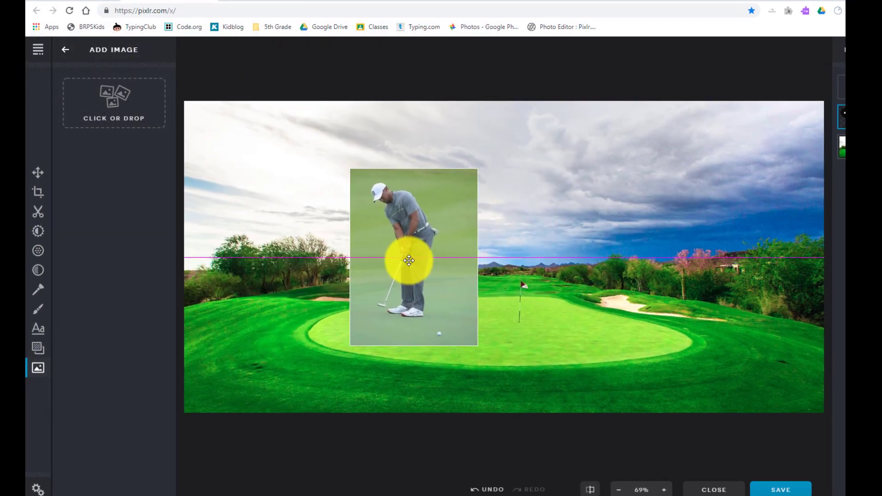
{"action": "left_click_drag", "start_coordinate": [532, 293], "coordinate": [533, 293]}
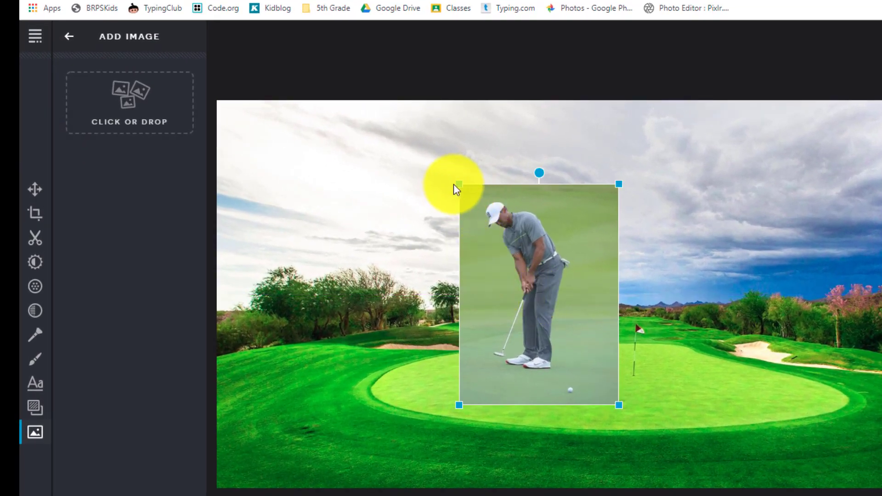
{"action": "left_click_drag", "start_coordinate": [460, 183], "coordinate": [586, 344]}
{"action": "left_click_drag", "start_coordinate": [569, 307], "coordinate": [577, 315]}
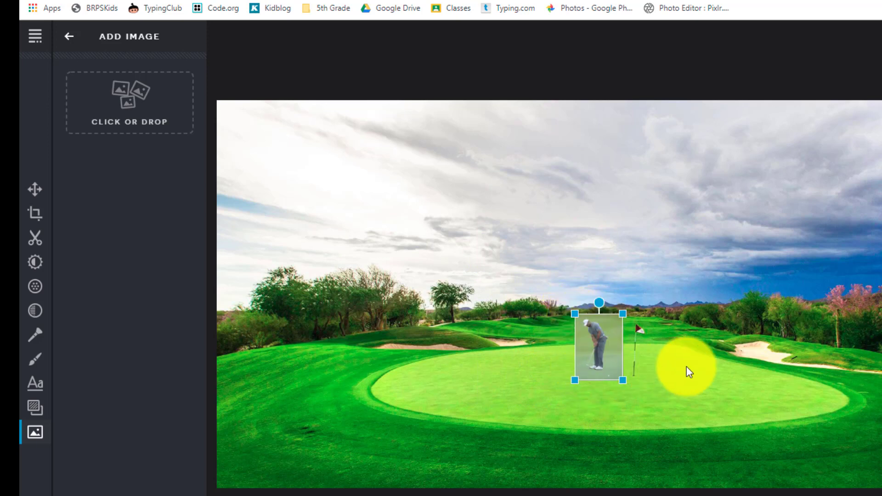
{"action": "left_click", "coordinate": [687, 367]}
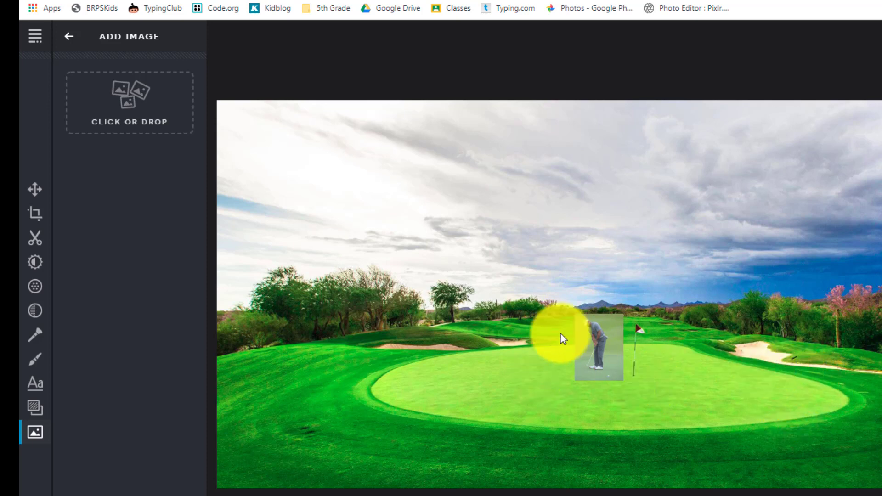
Step: Enlarge the golfer image to nearly the full height of the golf course and position it just left of the flag, covering it
{"action": "left_click", "coordinate": [588, 357]}
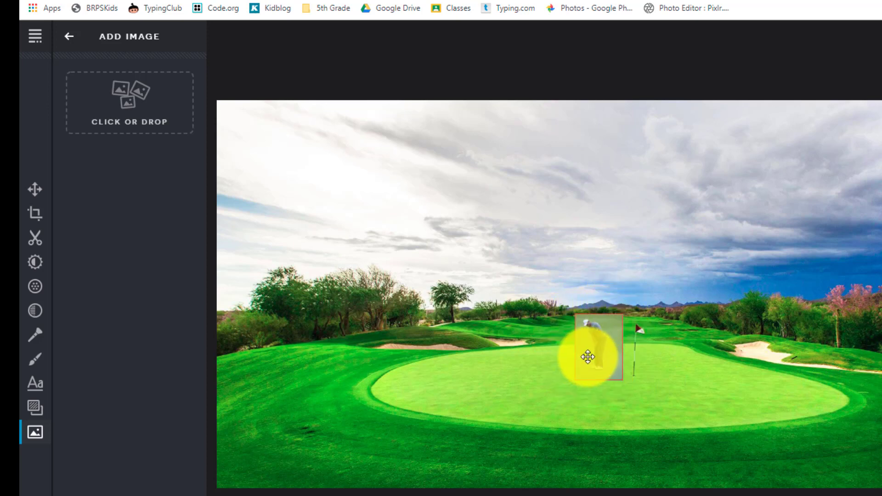
{"action": "left_click", "coordinate": [588, 357]}
{"action": "left_click_drag", "start_coordinate": [575, 313], "coordinate": [415, 91]}
{"action": "left_click_drag", "start_coordinate": [492, 276], "coordinate": [486, 331]}
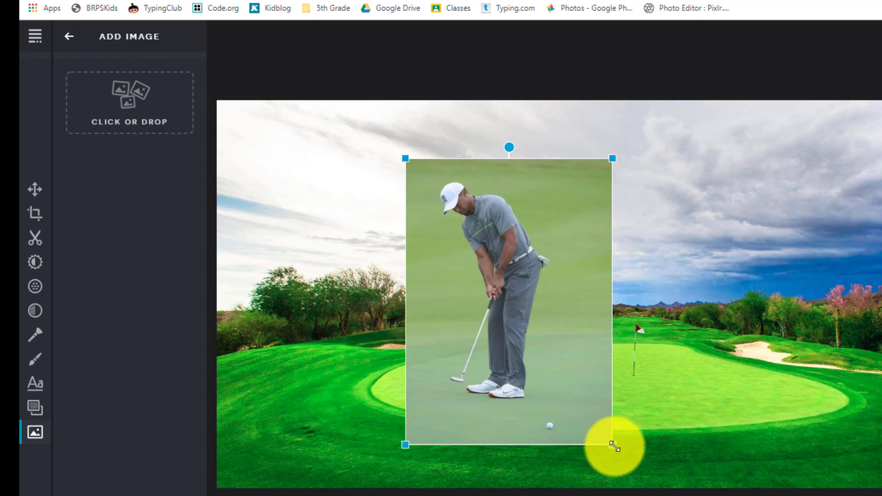
{"action": "left_click_drag", "start_coordinate": [614, 446], "coordinate": [677, 480]}
{"action": "left_click_drag", "start_coordinate": [579, 384], "coordinate": [581, 338]}
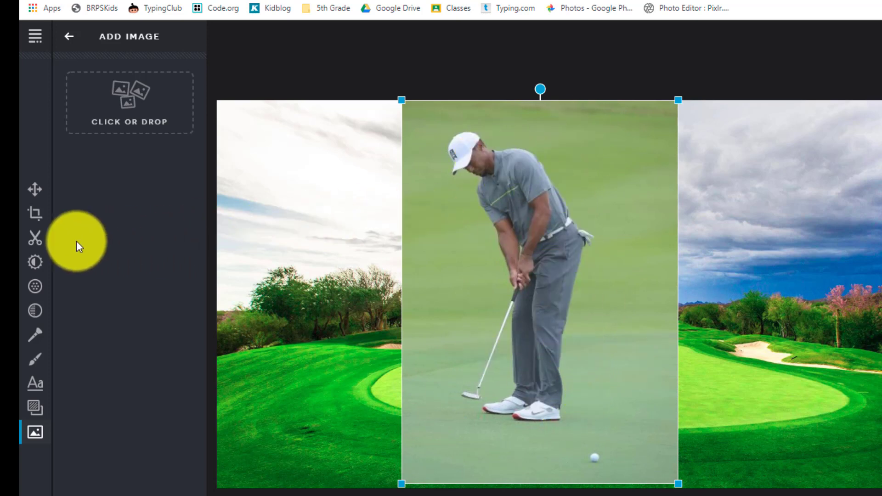
Step: Erase the strip of backdrop along the left edge of the golfer image with the Cutout brush in Remove mode
{"action": "left_click", "coordinate": [37, 239]}
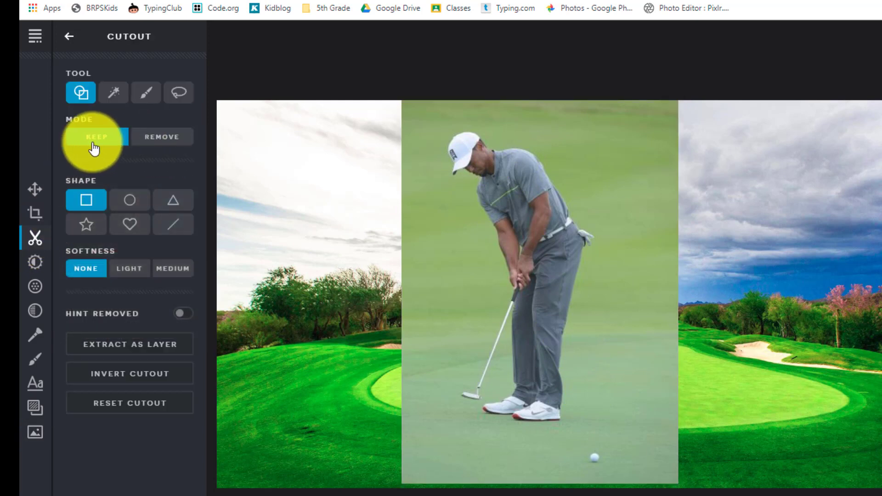
{"action": "left_click", "coordinate": [174, 138]}
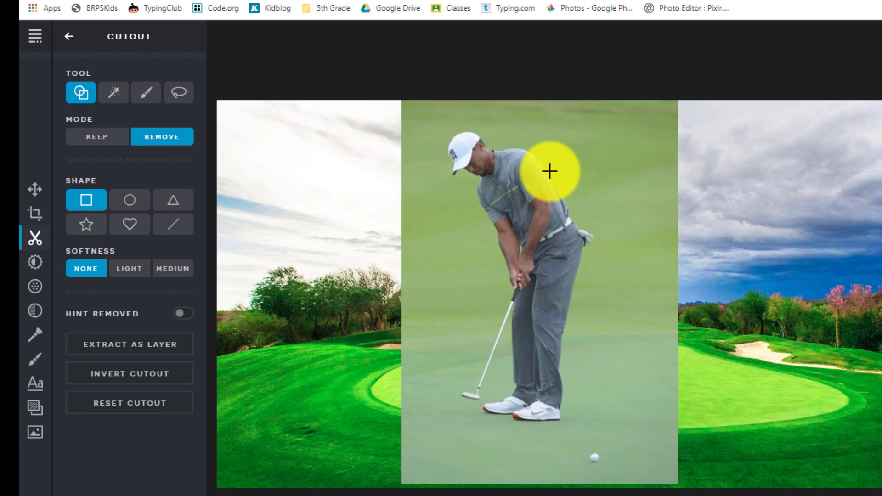
{"action": "left_click", "coordinate": [147, 94]}
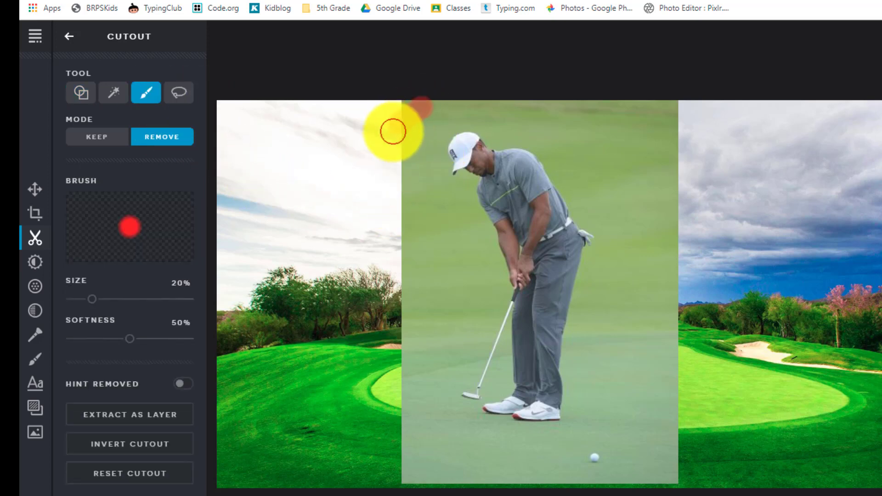
{"action": "left_click_drag", "start_coordinate": [409, 106], "coordinate": [414, 136]}
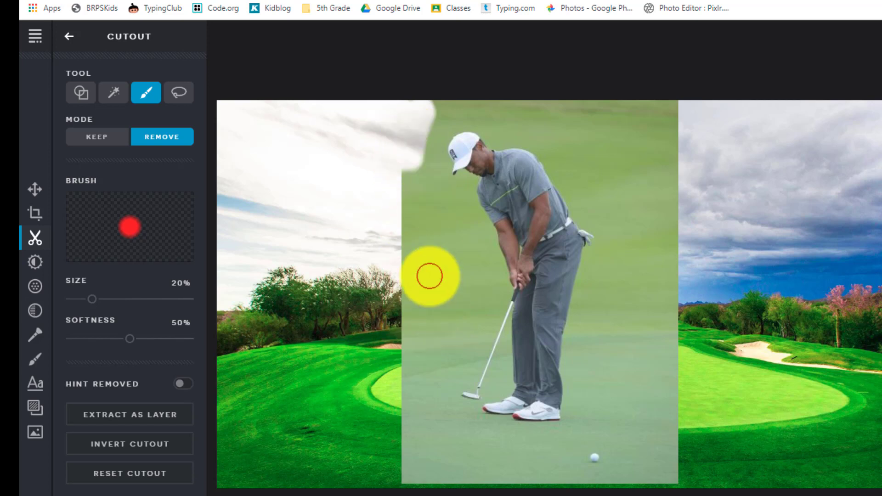
{"action": "mouse_move", "coordinate": [411, 170]}
{"action": "left_mouse_down"}
{"action": "mouse_move", "coordinate": [448, 225]}
{"action": "mouse_move", "coordinate": [429, 290]}
{"action": "mouse_move", "coordinate": [451, 315]}
{"action": "mouse_move", "coordinate": [423, 454]}
{"action": "mouse_move", "coordinate": [439, 467]}
{"action": "mouse_move", "coordinate": [409, 430]}
{"action": "mouse_move", "coordinate": [417, 279]}
{"action": "mouse_move", "coordinate": [399, 210]}
{"action": "mouse_move", "coordinate": [435, 258]}
{"action": "mouse_move", "coordinate": [414, 365]}
{"action": "mouse_move", "coordinate": [427, 475]}
{"action": "left_mouse_up"}
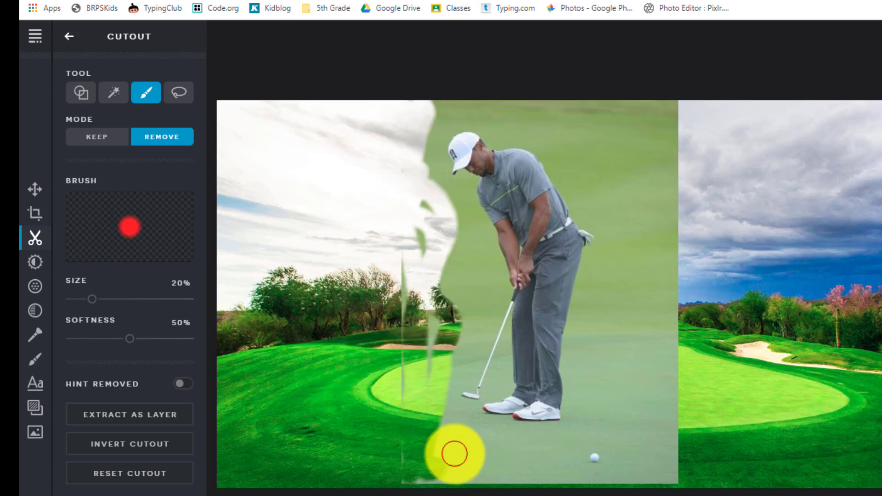
{"action": "mouse_move", "coordinate": [429, 386]}
{"action": "left_mouse_down"}
{"action": "mouse_move", "coordinate": [432, 334]}
{"action": "mouse_move", "coordinate": [408, 303]}
{"action": "mouse_move", "coordinate": [408, 202]}
{"action": "left_mouse_up"}
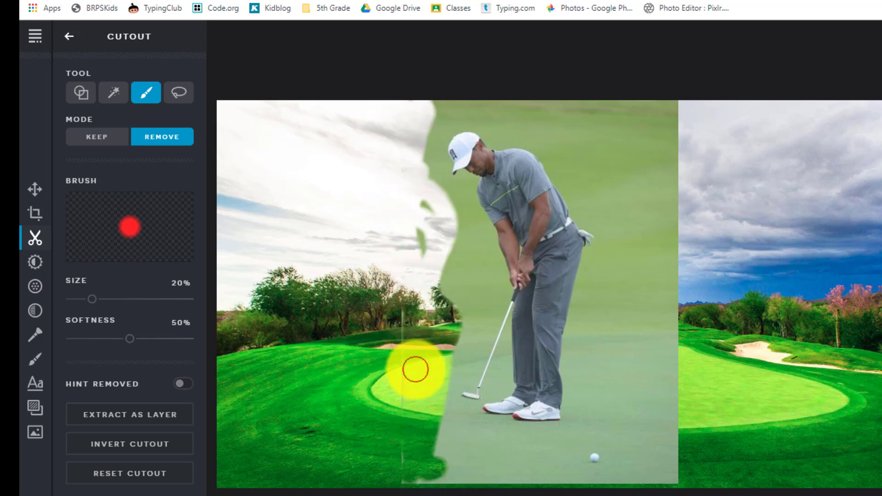
{"action": "left_click_drag", "start_coordinate": [399, 324], "coordinate": [404, 480]}
{"action": "left_click_drag", "start_coordinate": [420, 278], "coordinate": [424, 210]}
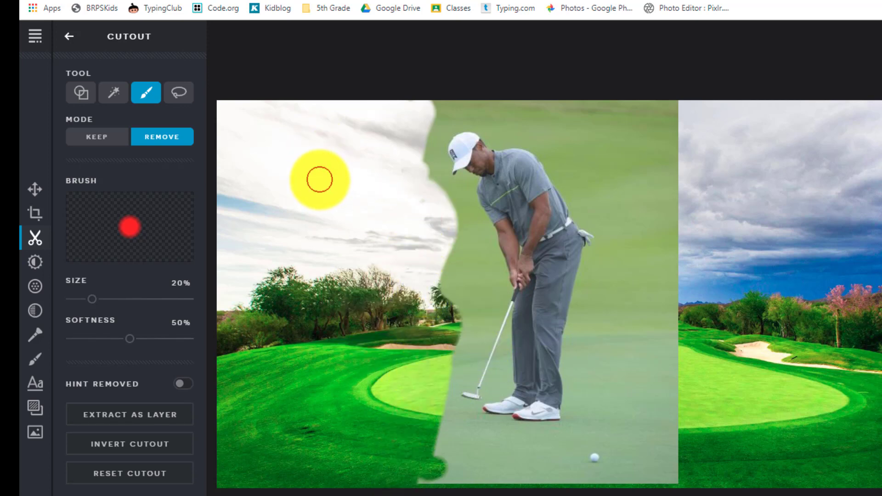
Step: Remove the green backdrop around the golfer, both upper and lower areas, with the Cutout magic wand in Remove mode at tolerance 32
{"action": "left_click", "coordinate": [113, 93]}
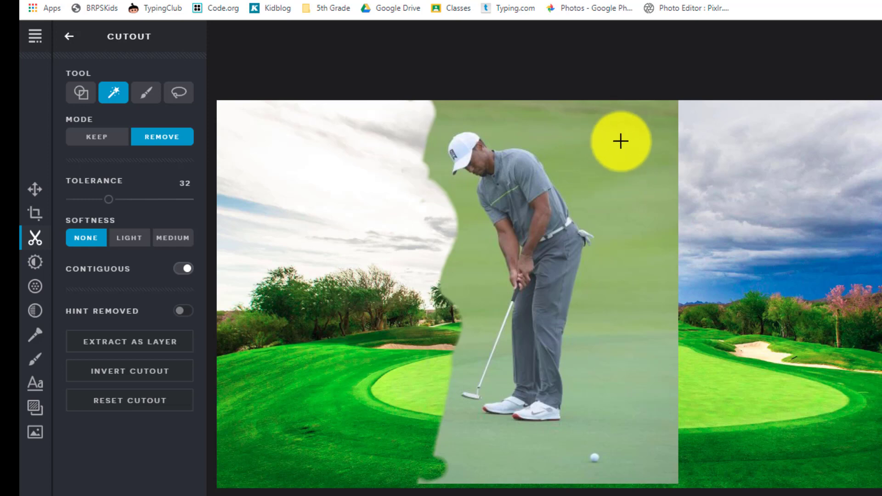
{"action": "left_click", "coordinate": [624, 146]}
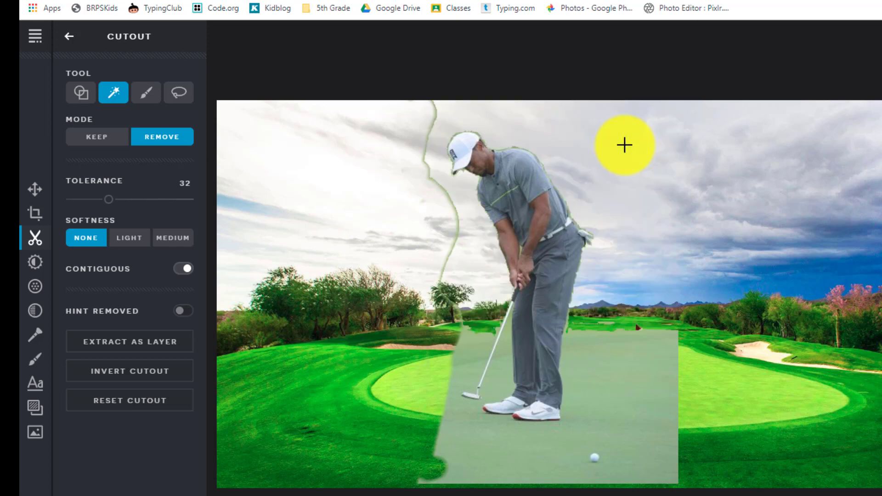
{"action": "left_click", "coordinate": [645, 399]}
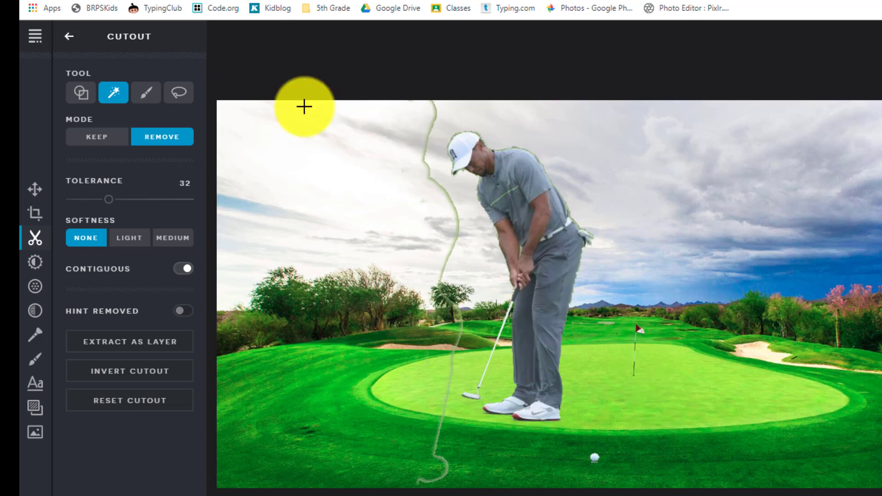
Step: Erase the leftover thin backdrop outline beside the golfer with the Cutout brush in Remove mode at size 20%
{"action": "left_click", "coordinate": [147, 100]}
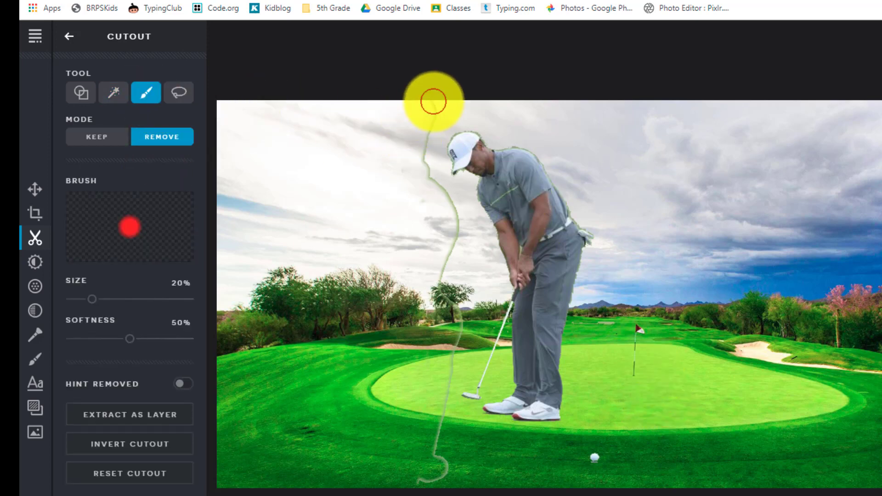
{"action": "mouse_move", "coordinate": [433, 98]}
{"action": "left_mouse_down"}
{"action": "mouse_move", "coordinate": [430, 169]}
{"action": "mouse_move", "coordinate": [454, 268]}
{"action": "mouse_move", "coordinate": [449, 289]}
{"action": "mouse_move", "coordinate": [443, 272]}
{"action": "mouse_move", "coordinate": [440, 295]}
{"action": "mouse_move", "coordinate": [458, 338]}
{"action": "mouse_move", "coordinate": [440, 373]}
{"action": "mouse_move", "coordinate": [430, 448]}
{"action": "mouse_move", "coordinate": [433, 476]}
{"action": "mouse_move", "coordinate": [446, 474]}
{"action": "mouse_move", "coordinate": [437, 462]}
{"action": "mouse_move", "coordinate": [425, 482]}
{"action": "left_mouse_up"}
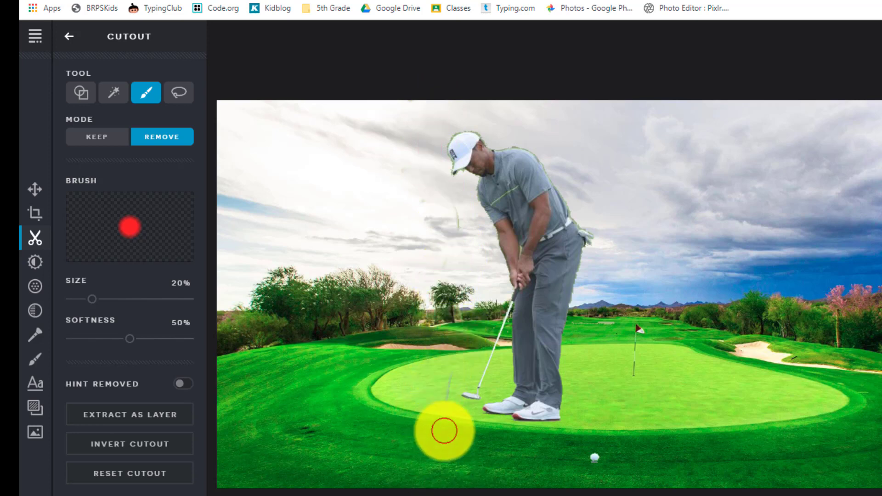
{"action": "mouse_move", "coordinate": [443, 429]}
{"action": "left_mouse_down"}
{"action": "mouse_move", "coordinate": [460, 289]}
{"action": "mouse_move", "coordinate": [455, 208]}
{"action": "mouse_move", "coordinate": [442, 196]}
{"action": "left_mouse_up"}
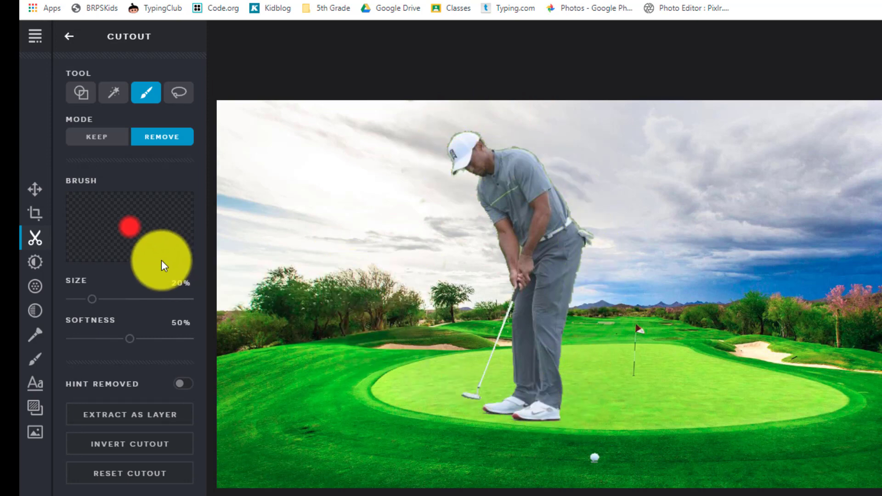
Step: Enlarge the golfer layer to about 995 × 1378 and position it so that the head and upper body are inside the canvas
{"action": "left_click", "coordinate": [35, 192]}
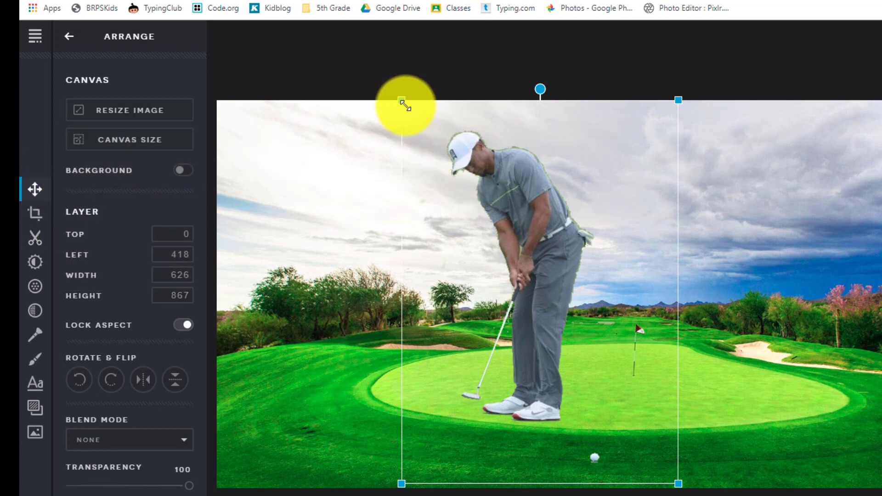
{"action": "left_click_drag", "start_coordinate": [402, 100], "coordinate": [221, 9]}
{"action": "left_click_drag", "start_coordinate": [452, 190], "coordinate": [532, 383]}
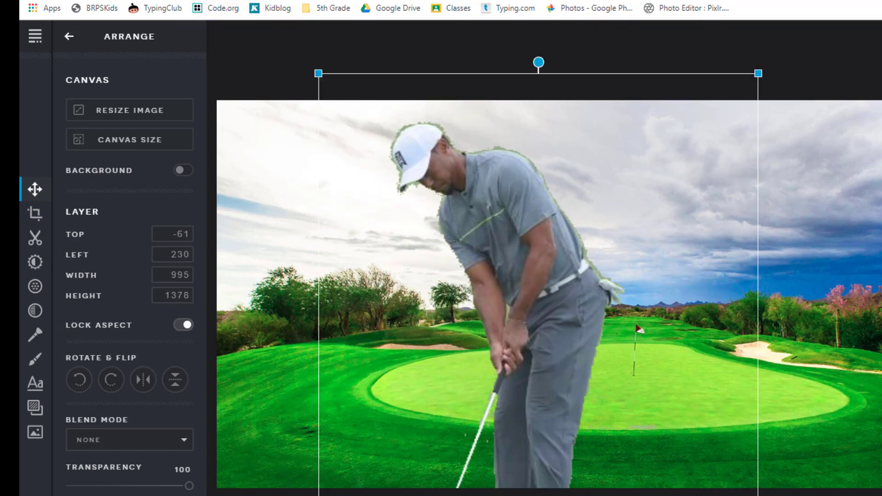
Step: Erase the green fringe along the golfer's back, shoulder and cap with the Cutout brush in Remove mode at size 10%
{"action": "scroll", "coordinate": [615, 293], "scroll_direction": "up", "scroll_amount": 3}
{"action": "scroll", "coordinate": [615, 293], "scroll_direction": "up", "scroll_amount": 1}
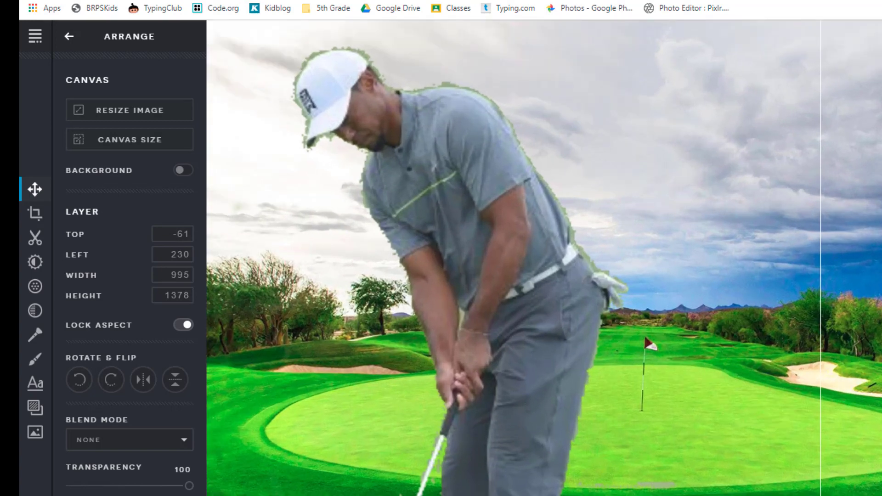
{"action": "left_click", "coordinate": [37, 243]}
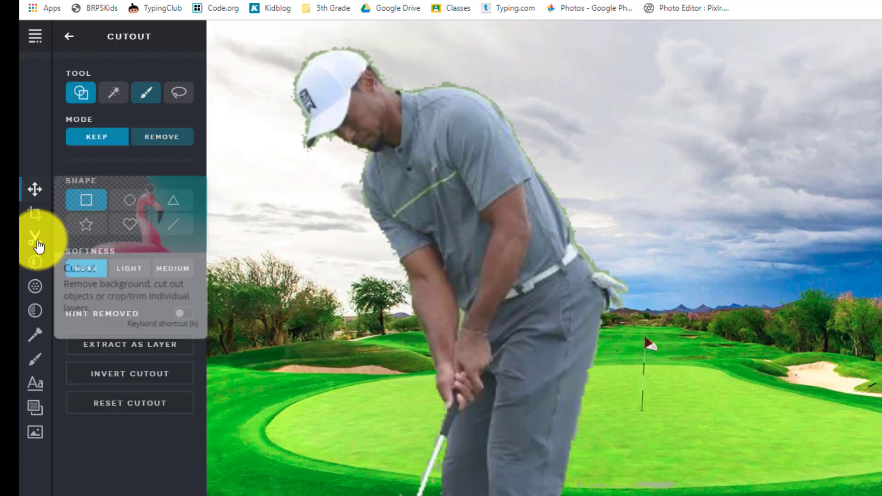
{"action": "left_click", "coordinate": [147, 92]}
{"action": "left_click_drag", "start_coordinate": [94, 307], "coordinate": [85, 307]}
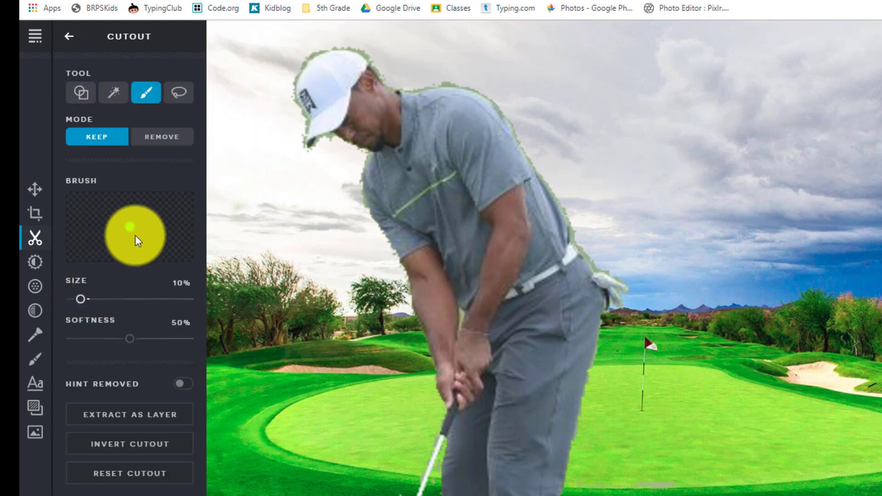
{"action": "left_click", "coordinate": [154, 138]}
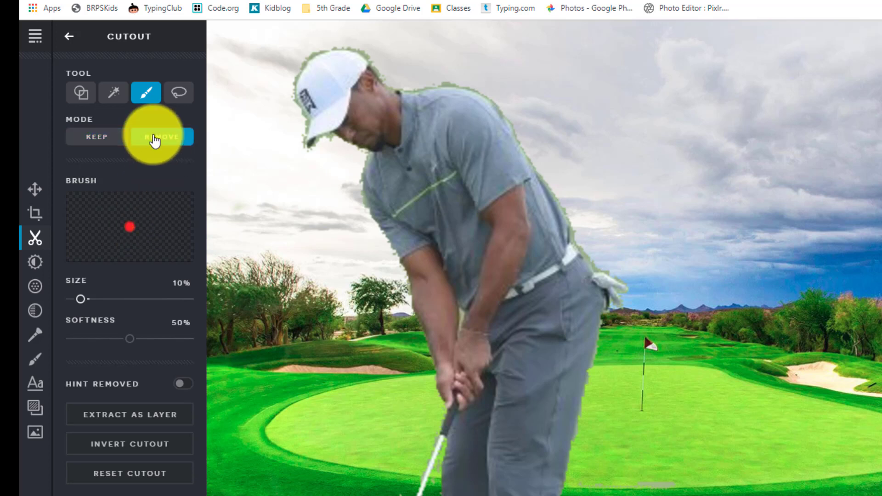
{"action": "left_click", "coordinate": [96, 137]}
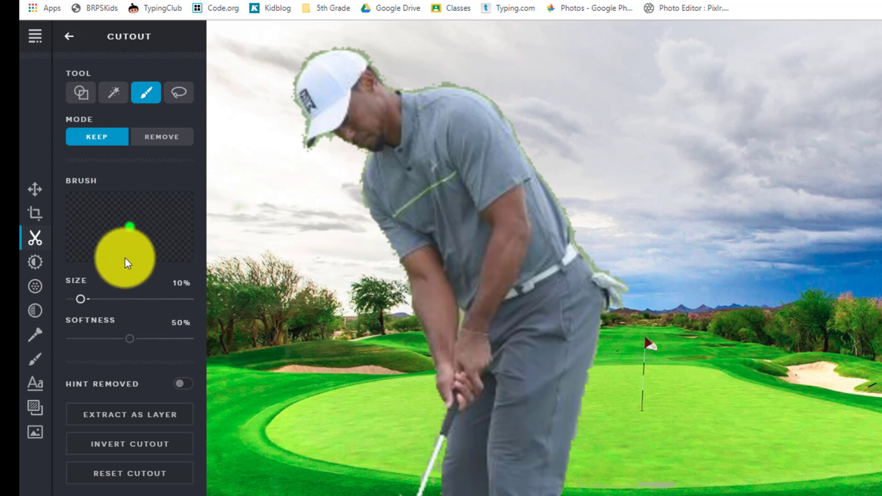
{"action": "left_click", "coordinate": [166, 137]}
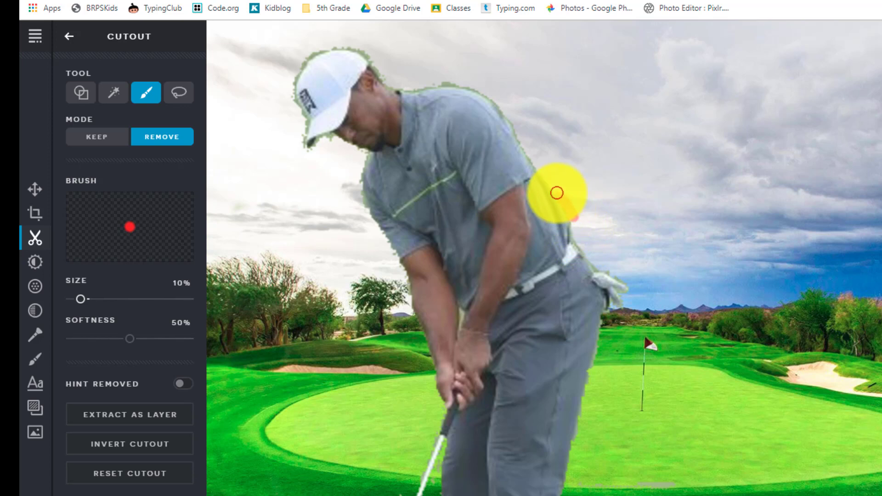
{"action": "left_click_drag", "start_coordinate": [557, 192], "coordinate": [547, 179]}
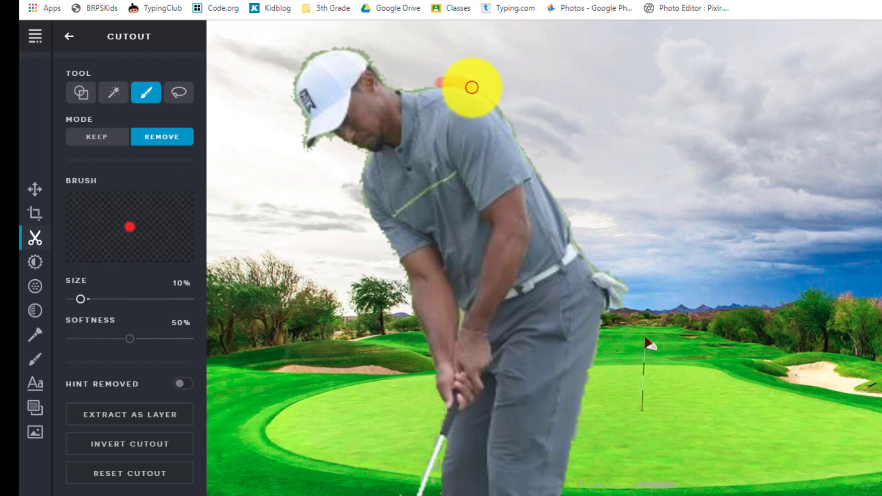
{"action": "left_click_drag", "start_coordinate": [478, 114], "coordinate": [445, 114]}
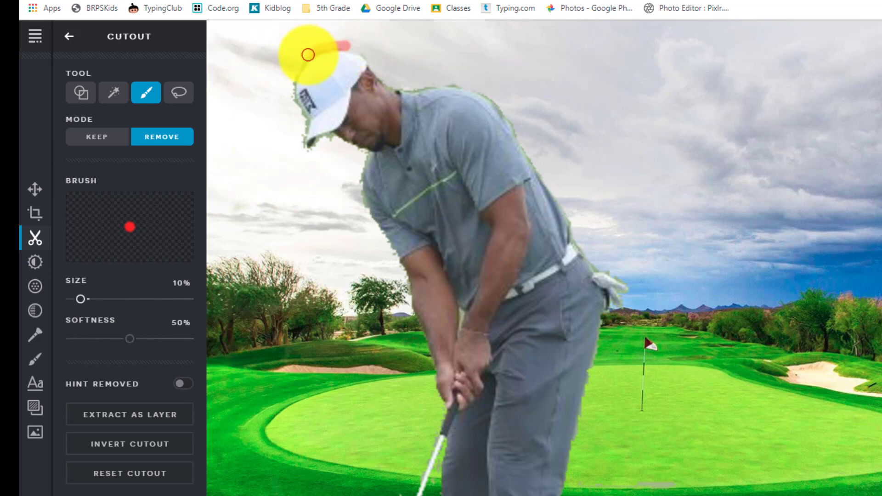
{"action": "left_click_drag", "start_coordinate": [308, 54], "coordinate": [297, 68]}
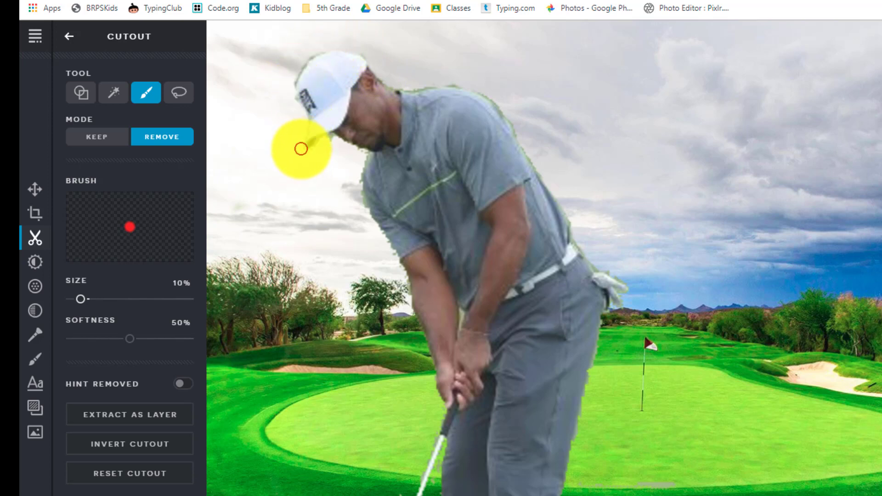
{"action": "left_click", "coordinate": [117, 96]}
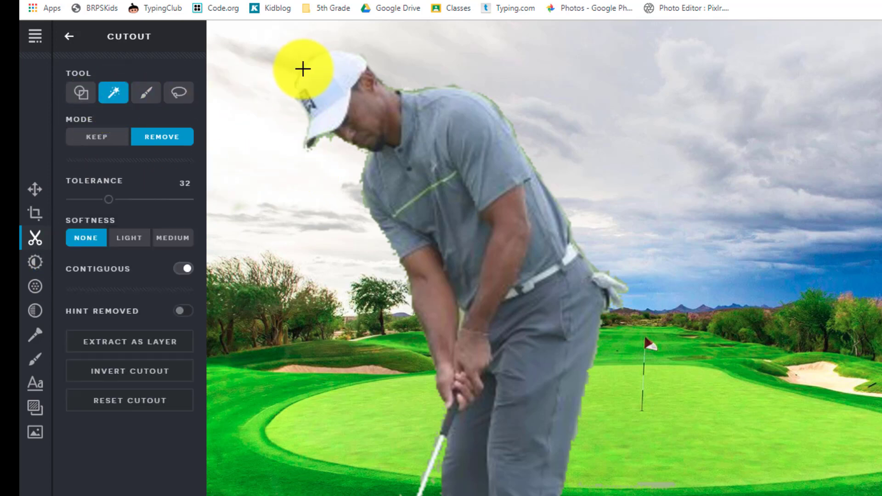
{"action": "left_click", "coordinate": [307, 67]}
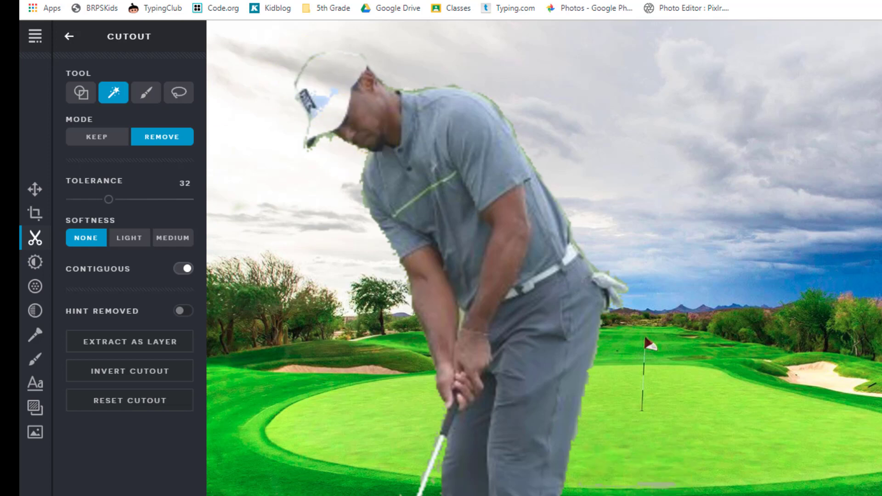
{"action": "key", "text": "ctrl+z"}
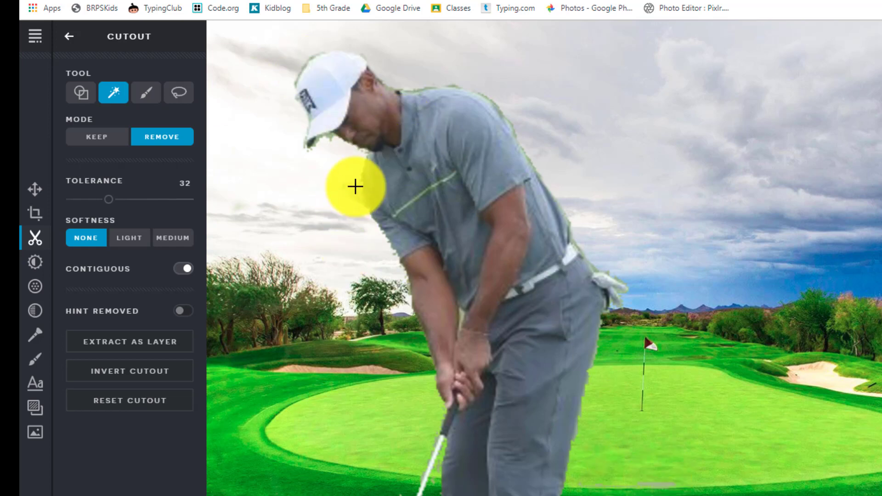
Step: Erase the remaining fringe around the cap brim and along the golfer's chest and front arm with the Cutout brush
{"action": "left_click", "coordinate": [140, 95]}
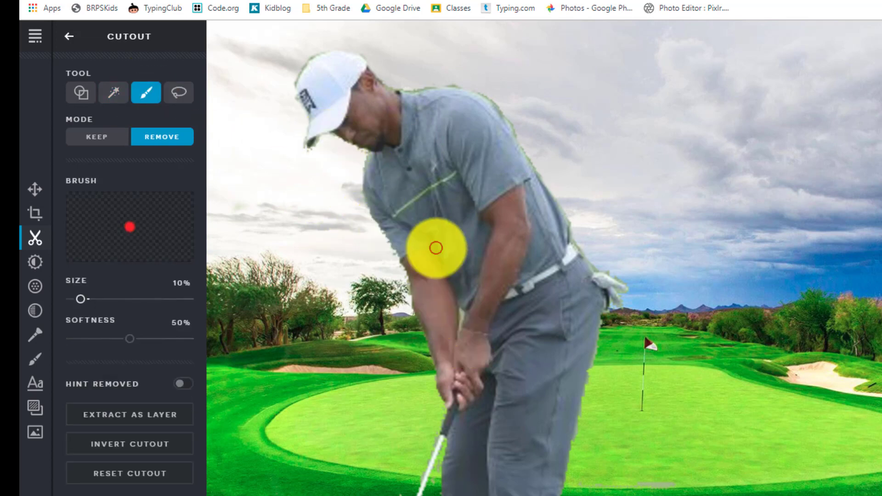
{"action": "key", "text": "ctrl+minus"}
{"action": "key", "text": "ctrl+minus"}
{"action": "key", "text": "ctrl+minus"}
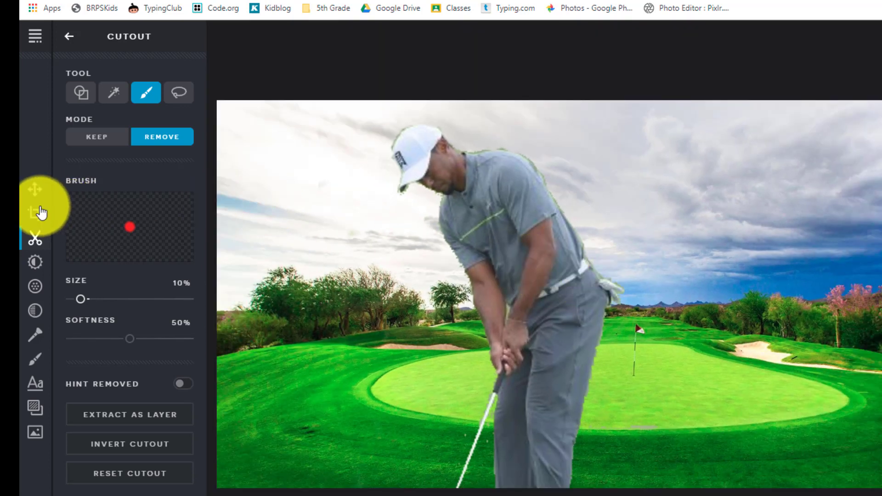
Step: Shrink the golfer layer to a small figure, place it on the green just left of the flag, and select the golf course layer
{"action": "left_click", "coordinate": [36, 189]}
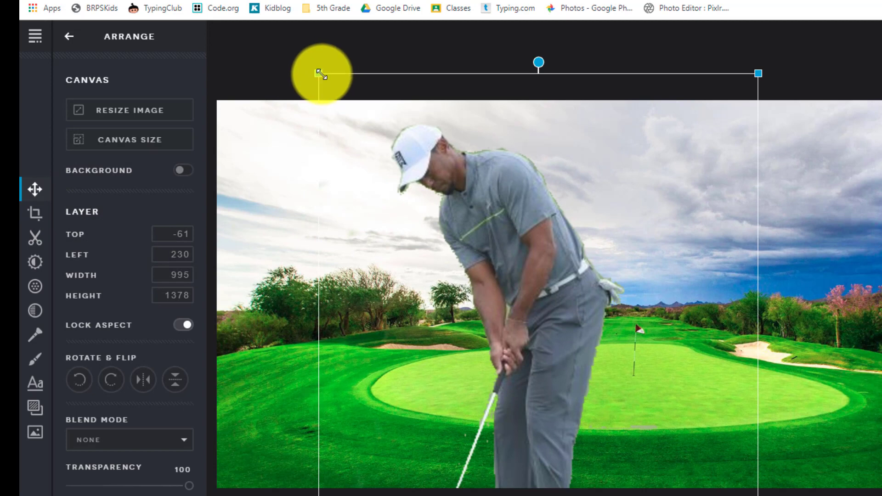
{"action": "left_click_drag", "start_coordinate": [320, 73], "coordinate": [586, 382]}
{"action": "left_click_drag", "start_coordinate": [665, 465], "coordinate": [565, 199]}
{"action": "left_click_drag", "start_coordinate": [574, 299], "coordinate": [575, 296]}
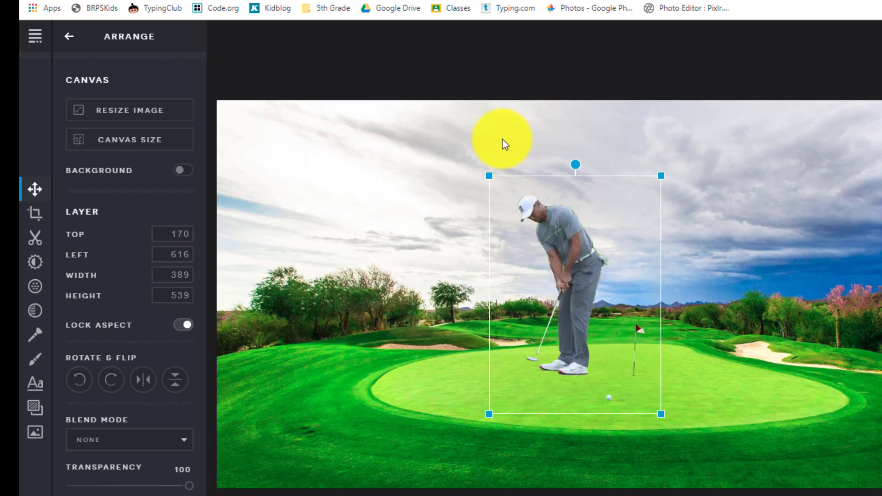
{"action": "left_click_drag", "start_coordinate": [488, 175], "coordinate": [595, 331]}
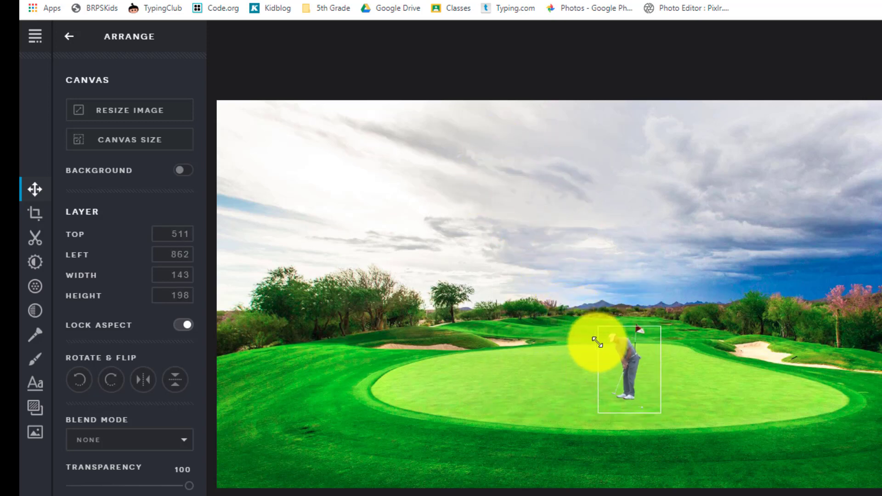
{"action": "left_click_drag", "start_coordinate": [624, 374], "coordinate": [601, 340]}
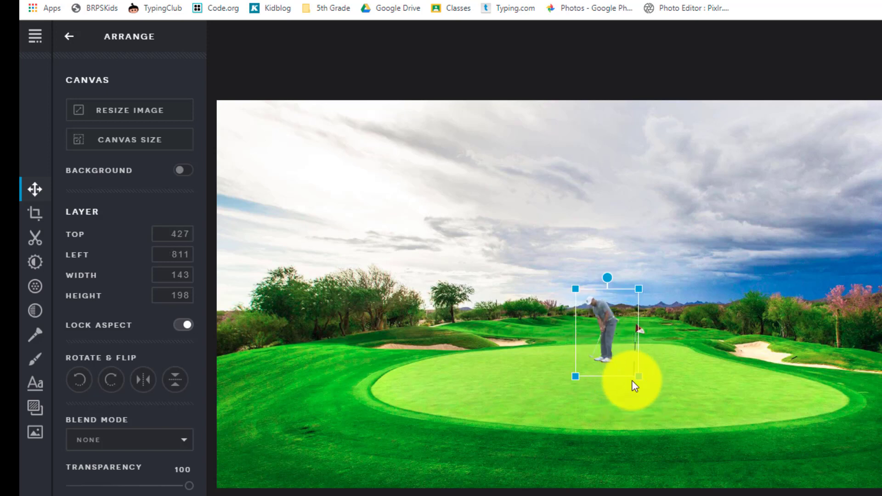
{"action": "left_click_drag", "start_coordinate": [578, 294], "coordinate": [597, 309]}
{"action": "left_click", "coordinate": [870, 429]}
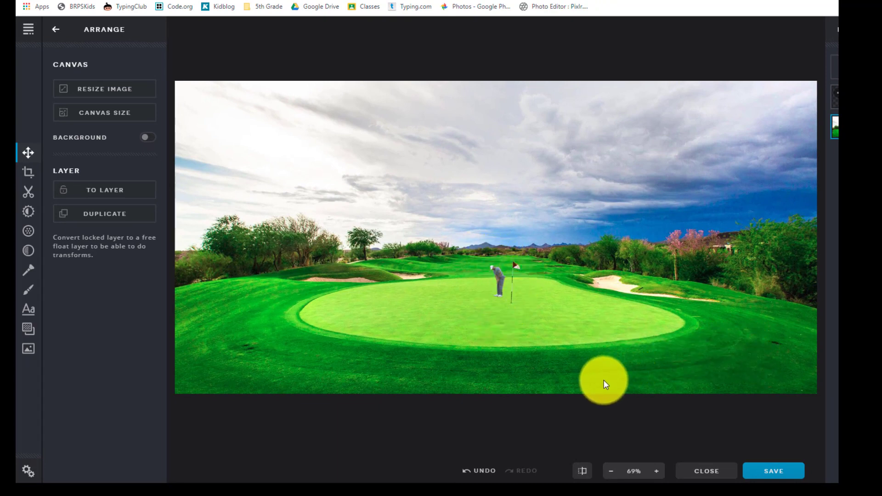
Step: Switch to the Google Images results and search for "golf cart"
{"action": "left_click", "coordinate": [386, 0]}
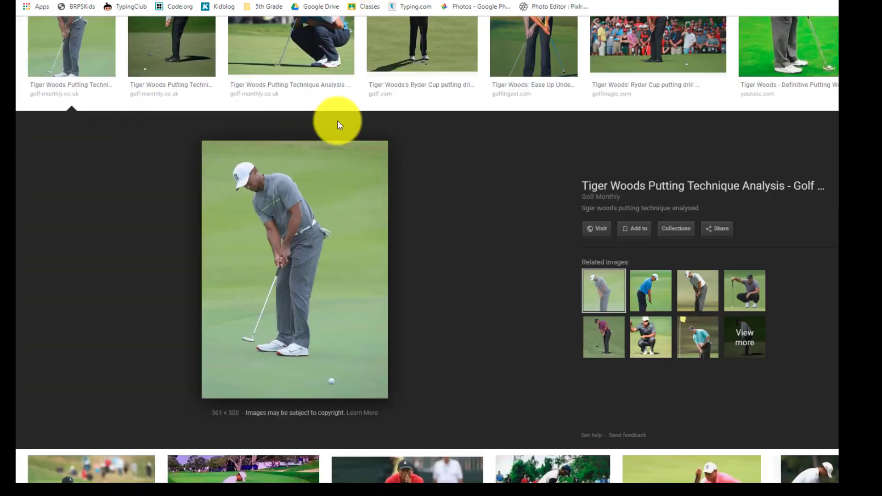
{"action": "scroll", "coordinate": [289, 133], "scroll_direction": "up", "scroll_amount": 3}
{"action": "left_click_drag", "start_coordinate": [229, 33], "coordinate": [63, 29]}
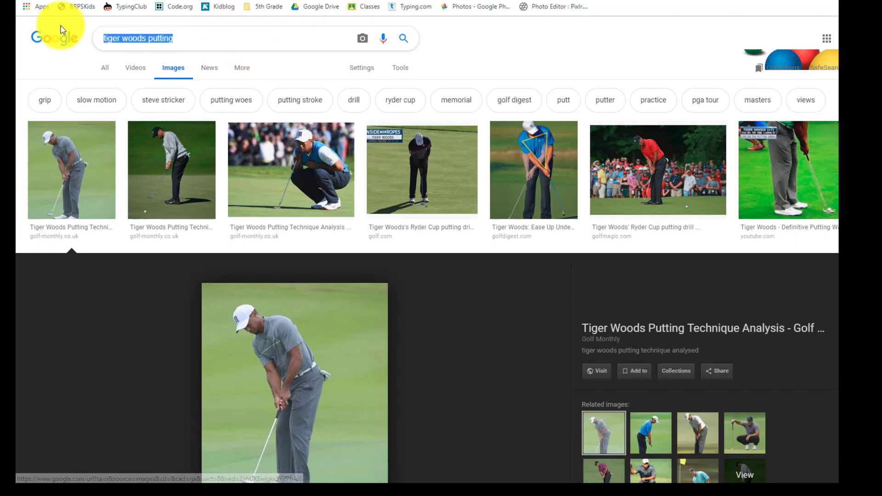
{"action": "type", "text": "golf cart"}
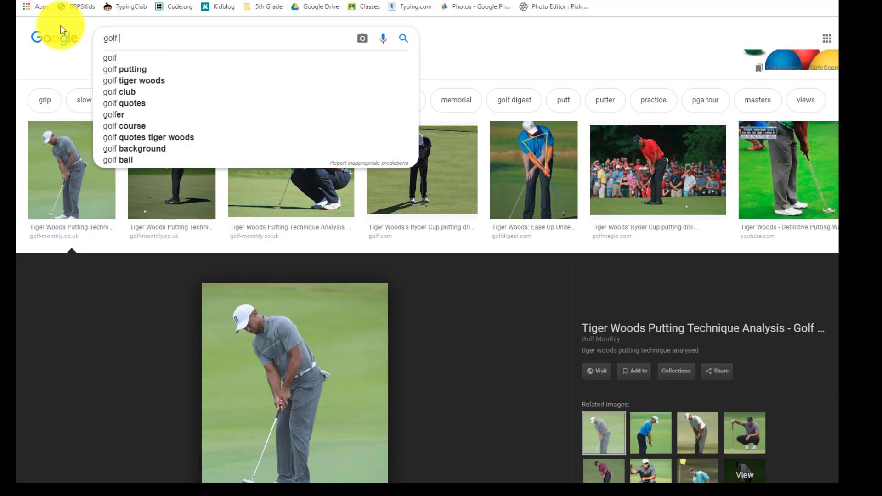
{"action": "key", "text": "Return"}
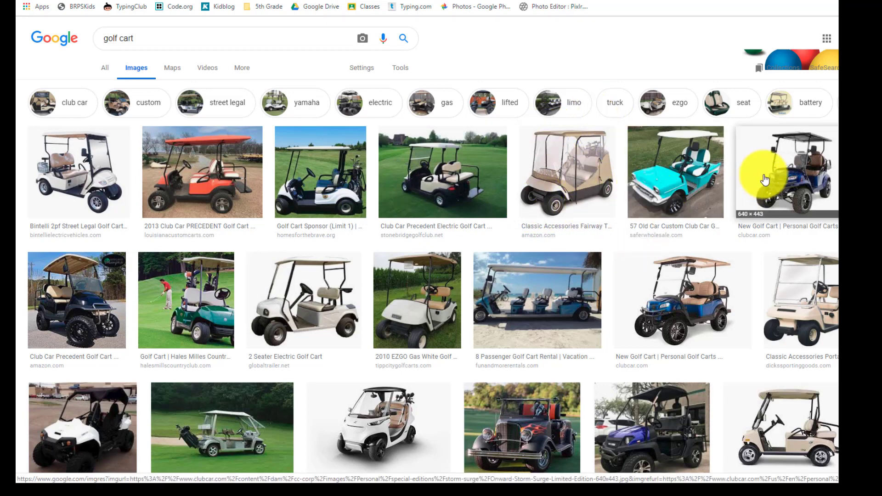
Step: Save the dark Club Car Precedent golf cart picture to Downloads as "cart" and switch back to Pixlr
{"action": "left_click", "coordinate": [79, 294]}
{"action": "right_click", "coordinate": [282, 264]}
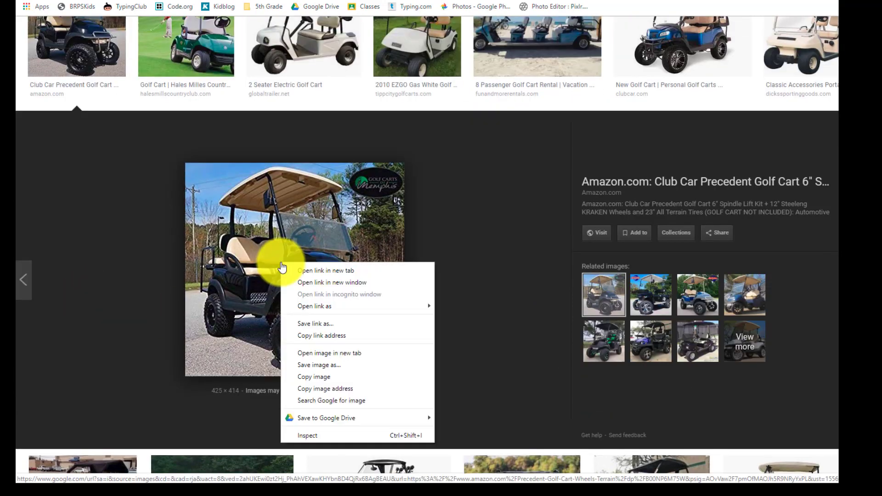
{"action": "left_click", "coordinate": [324, 365]}
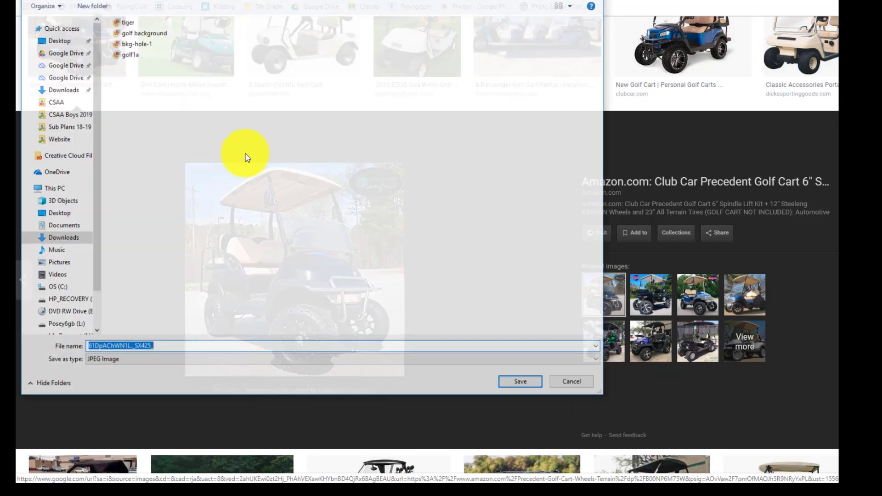
{"action": "type", "text": "cart"}
{"action": "key", "text": "Return"}
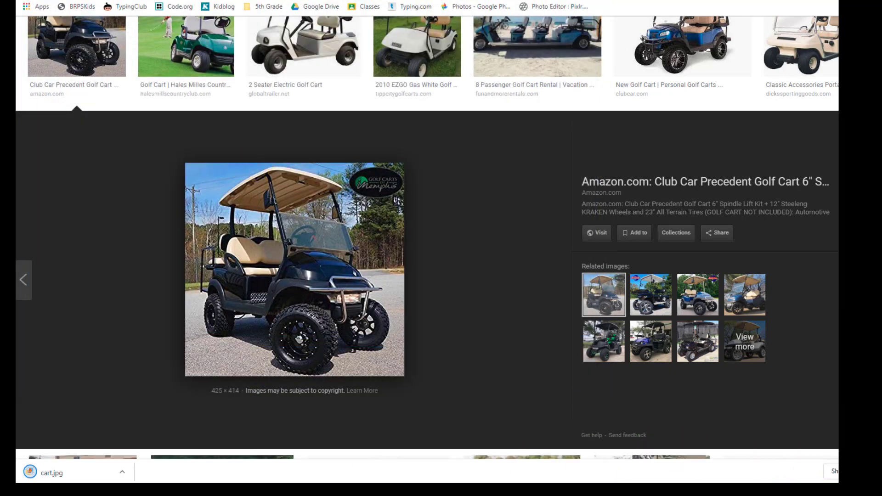
{"action": "left_click", "coordinate": [871, 471]}
{"action": "left_click", "coordinate": [179, 0]}
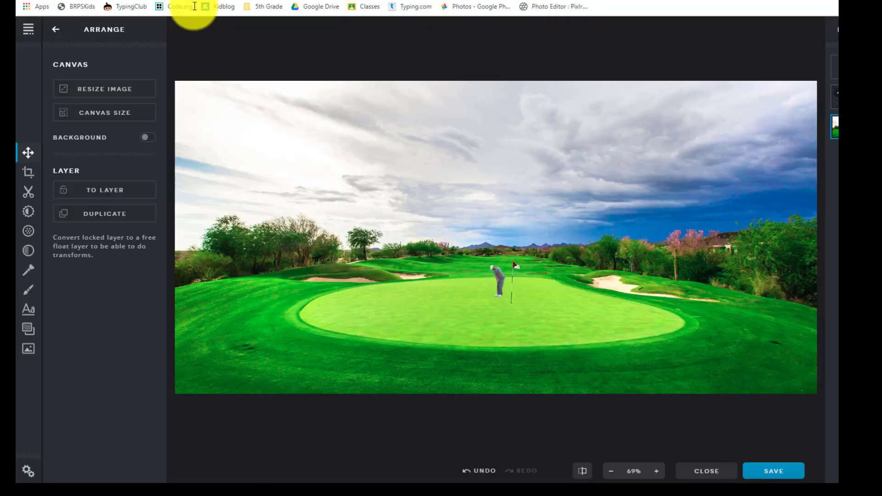
Step: Add the "cart" image from Downloads as a layer, shrink it, and place it on the grass beside the green opposite the bunker
{"action": "left_click", "coordinate": [35, 347]}
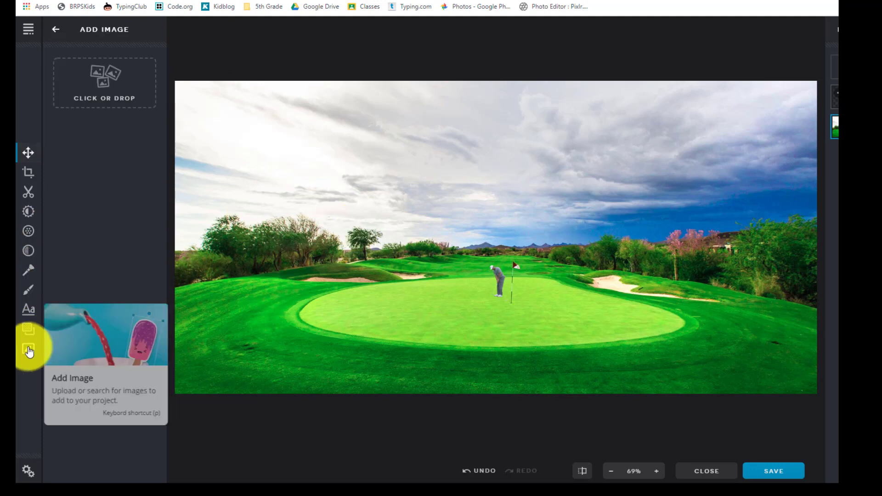
{"action": "left_click", "coordinate": [103, 88]}
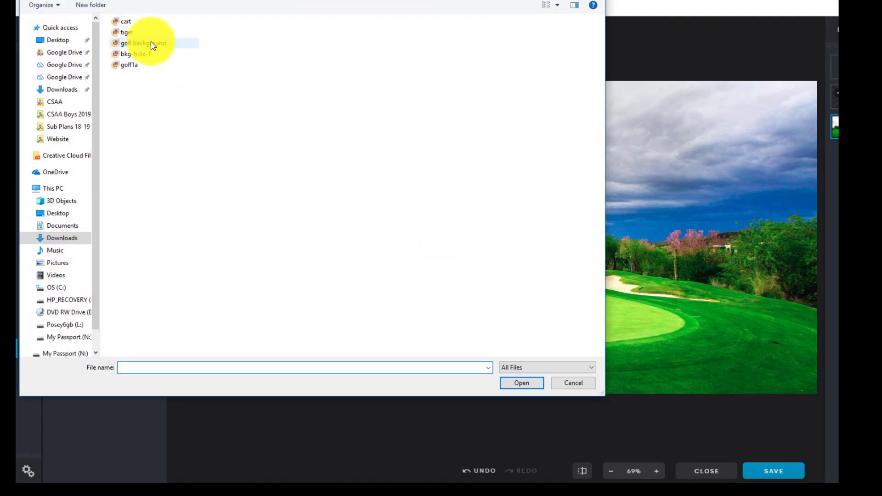
{"action": "left_click", "coordinate": [138, 22]}
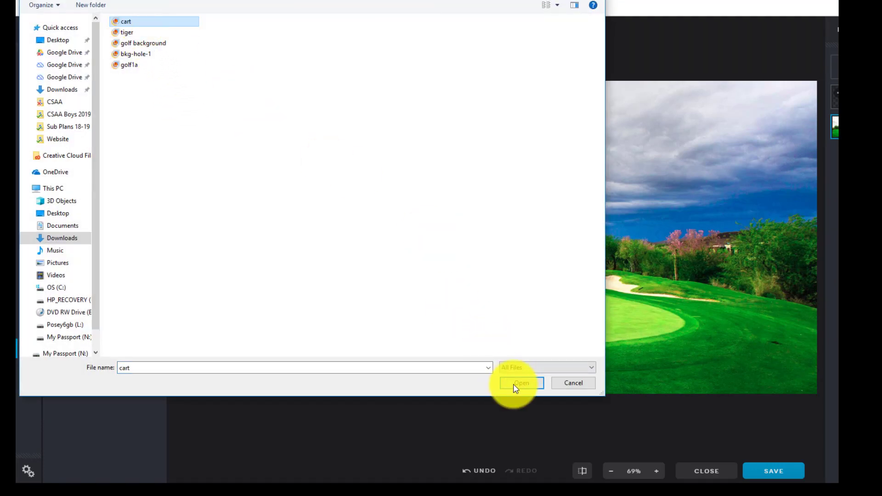
{"action": "left_click", "coordinate": [519, 383]}
{"action": "left_click_drag", "start_coordinate": [473, 236], "coordinate": [284, 267]}
{"action": "left_click_drag", "start_coordinate": [303, 308], "coordinate": [237, 293]}
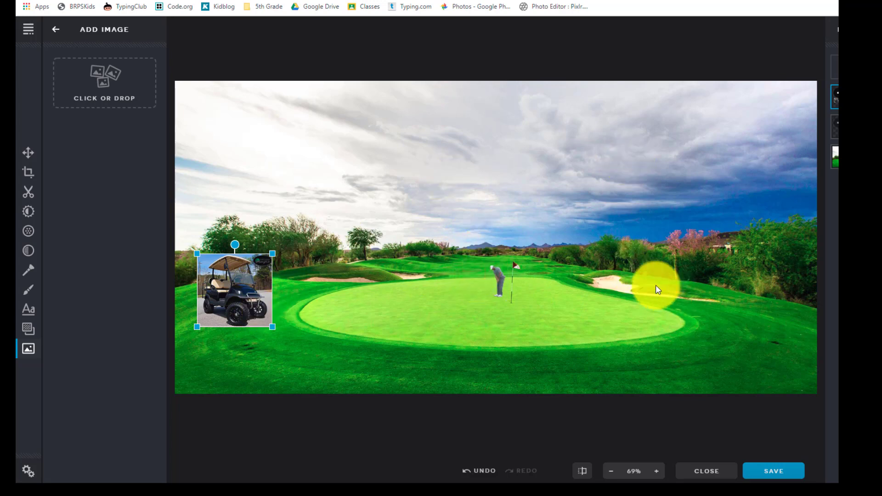
Step: Download the composition as "golf background" in JPG format at high quality, 1800 by 878 pixels
{"action": "left_click", "coordinate": [776, 473]}
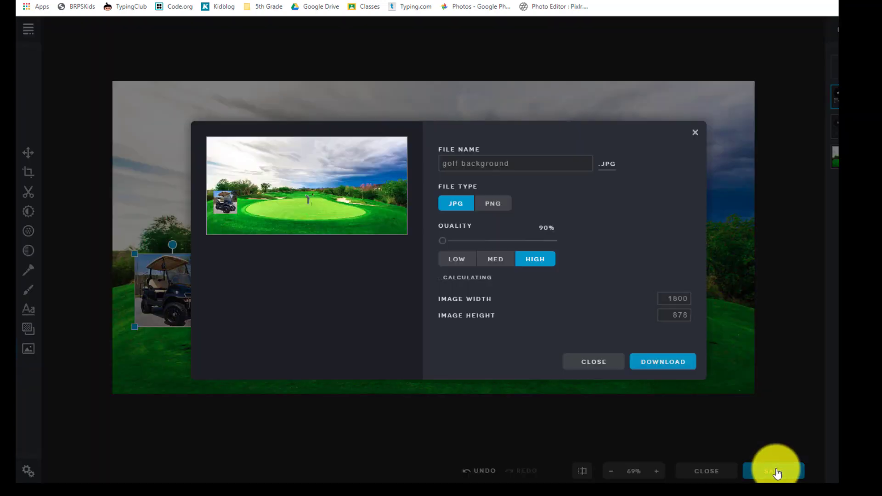
{"action": "left_click", "coordinate": [674, 365]}
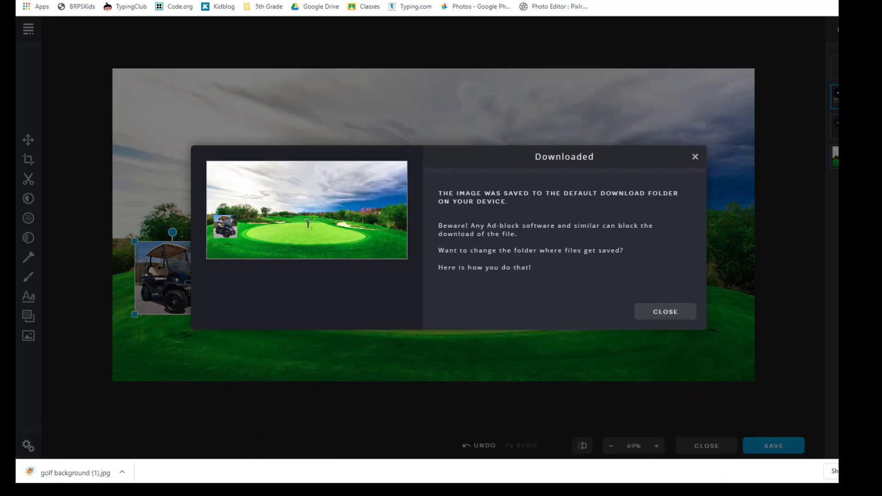
{"action": "left_click", "coordinate": [674, 325]}
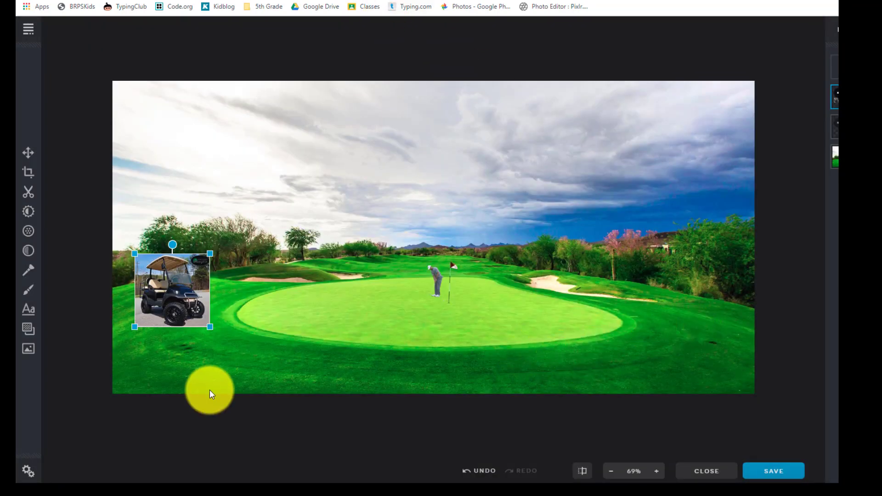
Step: Open the Downloads folder and show its files as large icons
{"action": "left_click", "coordinate": [85, 494]}
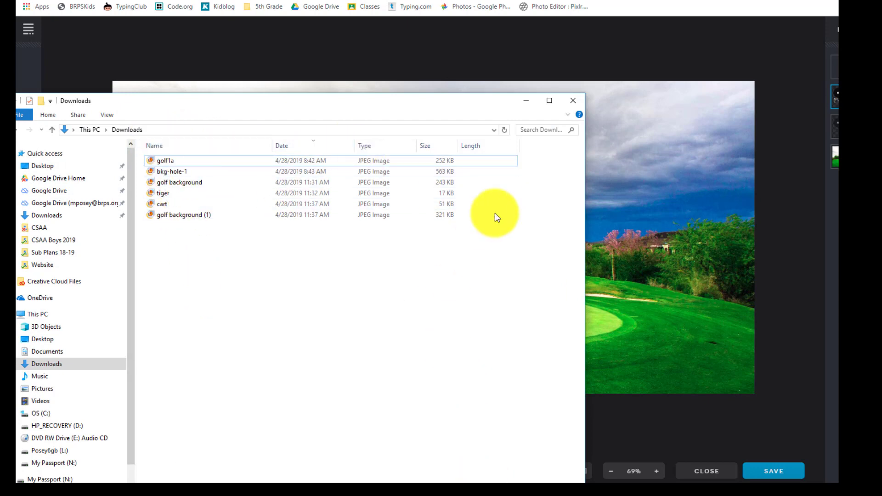
{"action": "left_click", "coordinate": [110, 117]}
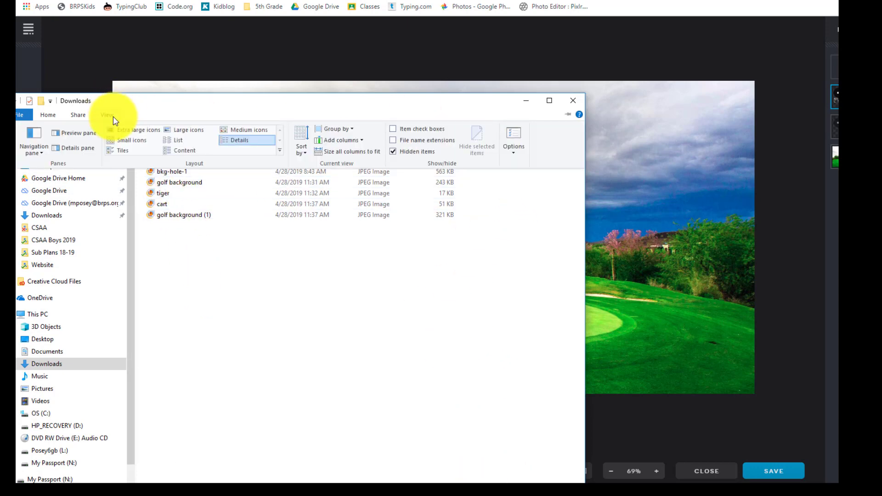
{"action": "left_click", "coordinate": [177, 130]}
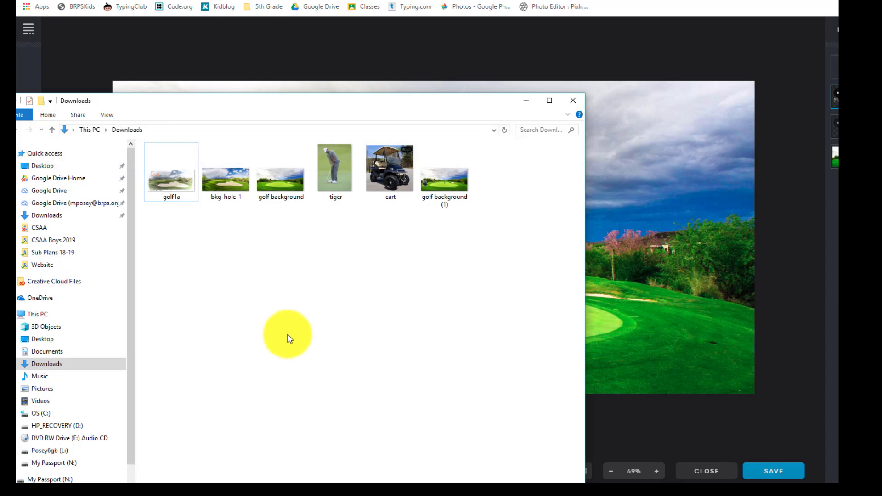
Step: Upload the "golf background (1)" image from the Downloads folder to My Drive in Google Drive
{"action": "left_click", "coordinate": [452, 192]}
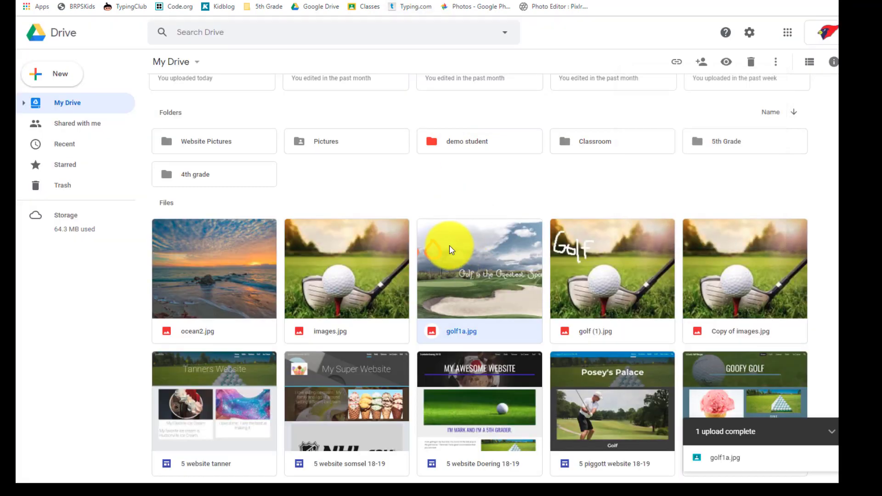
{"action": "left_click", "coordinate": [86, 481]}
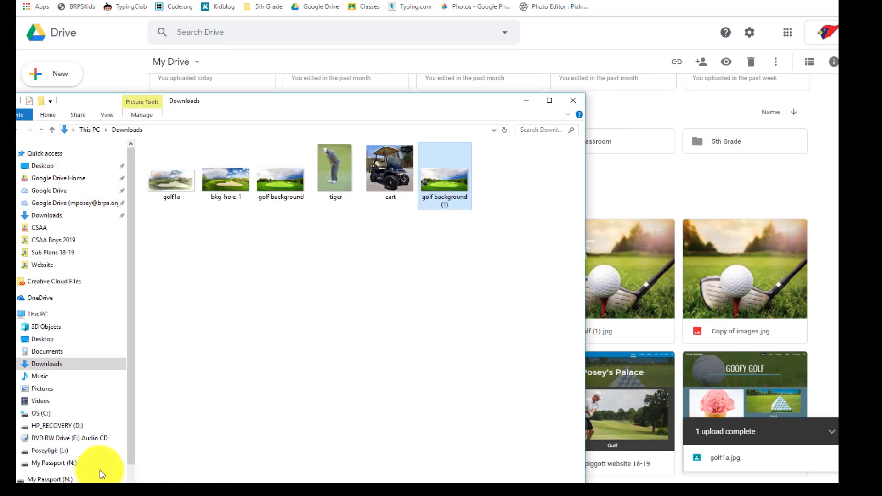
{"action": "left_click_drag", "start_coordinate": [443, 166], "coordinate": [675, 327]}
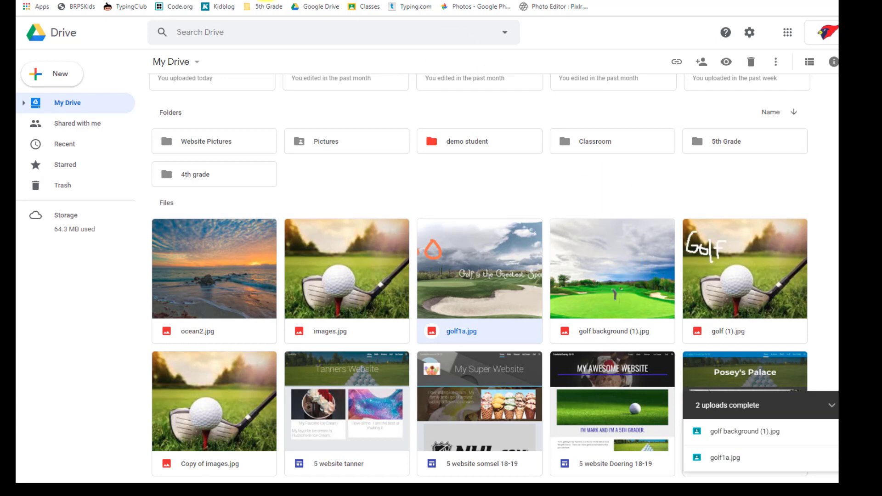
Step: Download golf background (1).jpg from Google Drive and switch back to Pixlr
{"action": "left_click", "coordinate": [628, 259]}
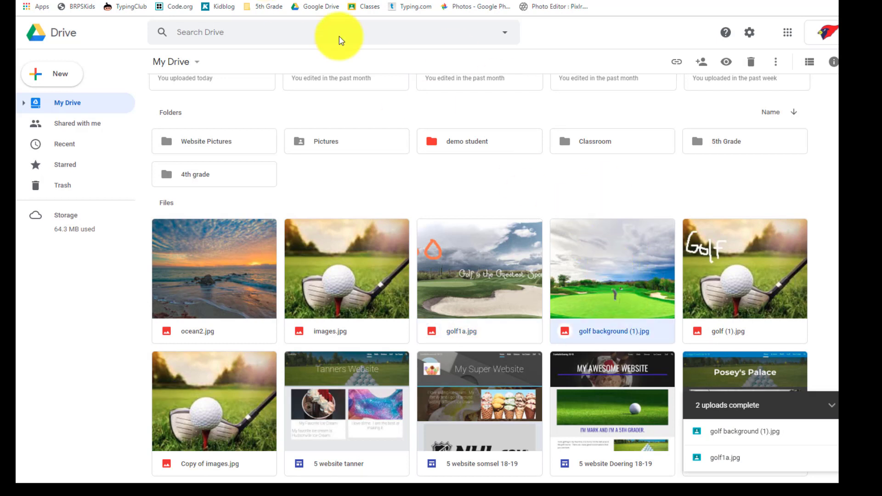
{"action": "left_click", "coordinate": [775, 61]}
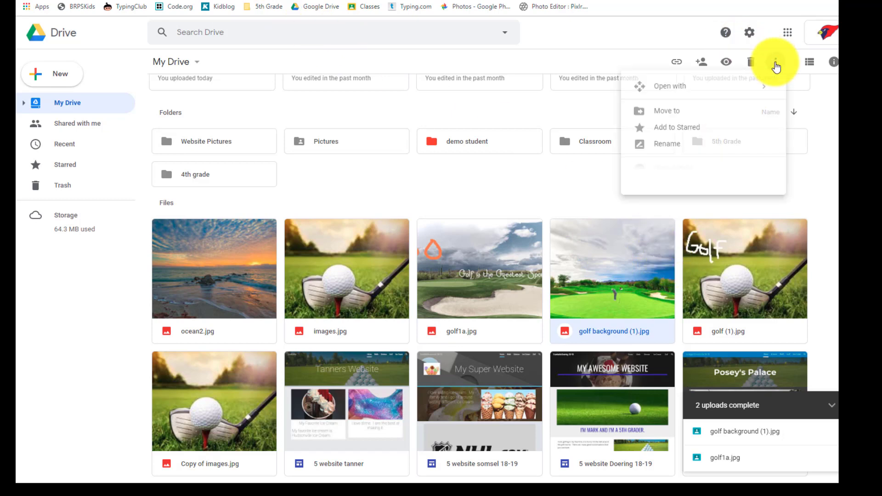
{"action": "left_click", "coordinate": [680, 237]}
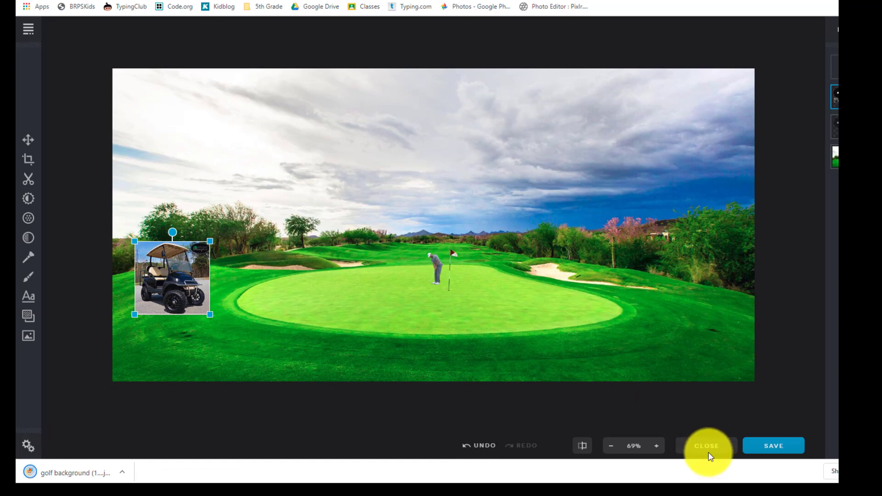
Step: Close the layered composition and open the downloaded golf background (1) (1) image as a new document
{"action": "left_click", "coordinate": [708, 449]}
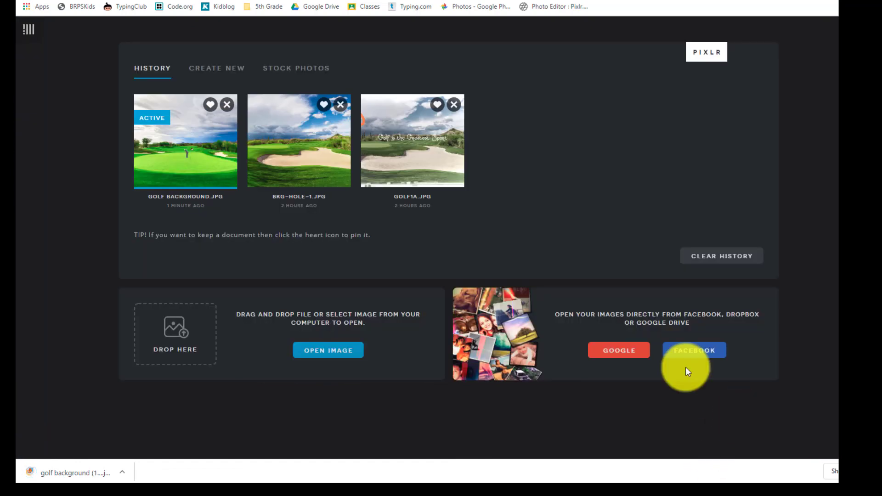
{"action": "left_click", "coordinate": [351, 360]}
{"action": "double_click", "coordinate": [184, 21]}
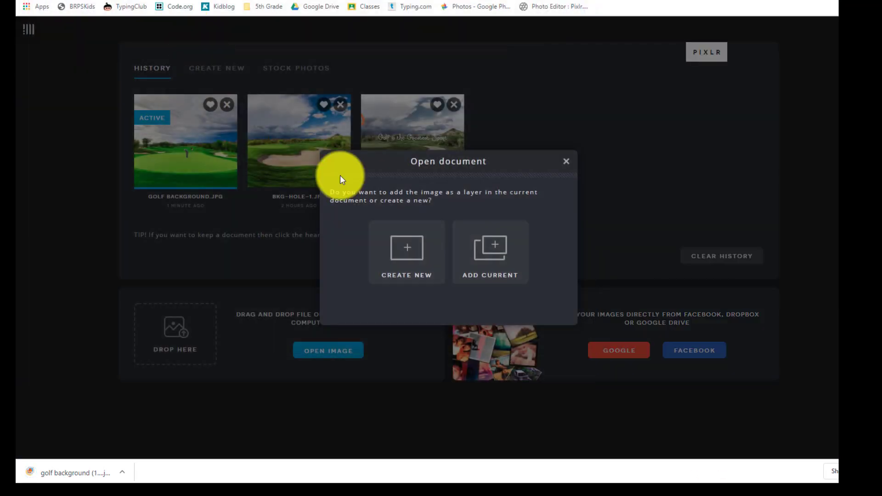
{"action": "left_click", "coordinate": [425, 248]}
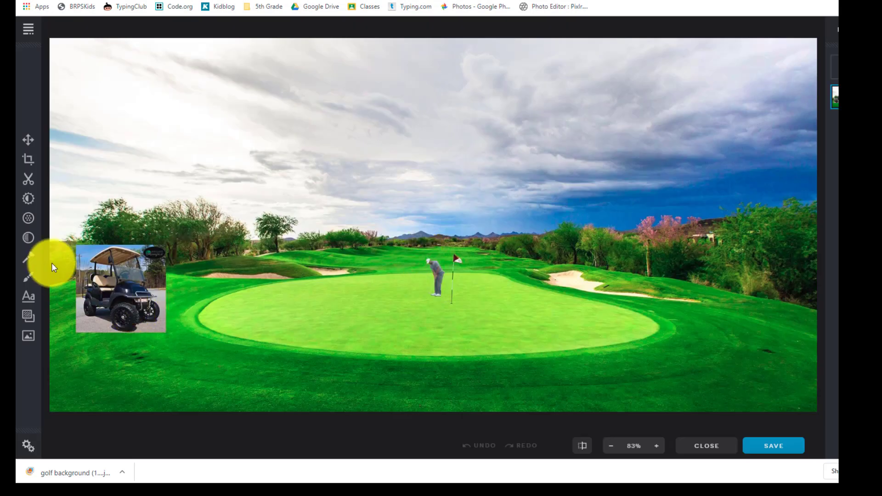
Step: Try a rectangular Keep cutout on the corner of the cart picture in the flattened image, and undo it
{"action": "left_click", "coordinate": [28, 179]}
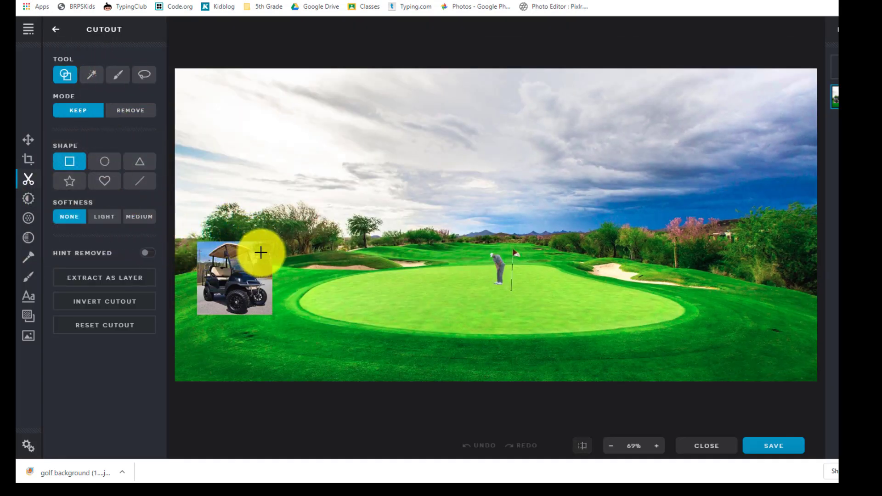
{"action": "left_click_drag", "start_coordinate": [263, 252], "coordinate": [254, 242]}
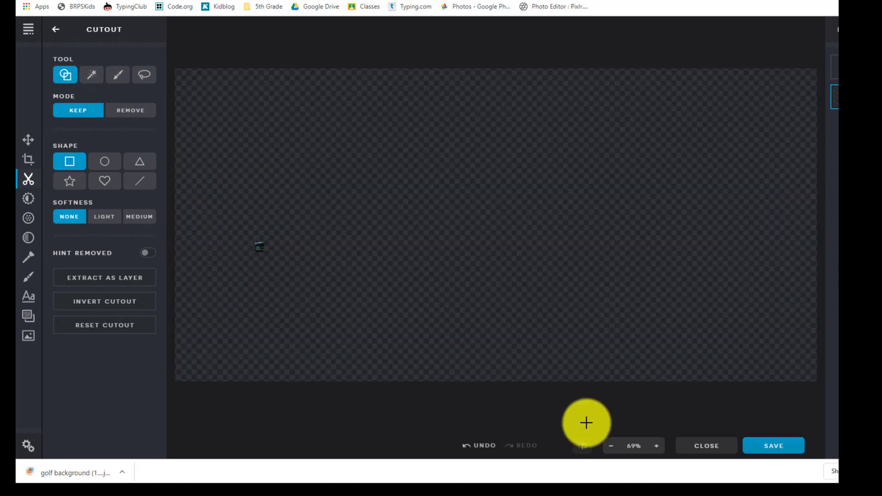
{"action": "left_click", "coordinate": [703, 448]}
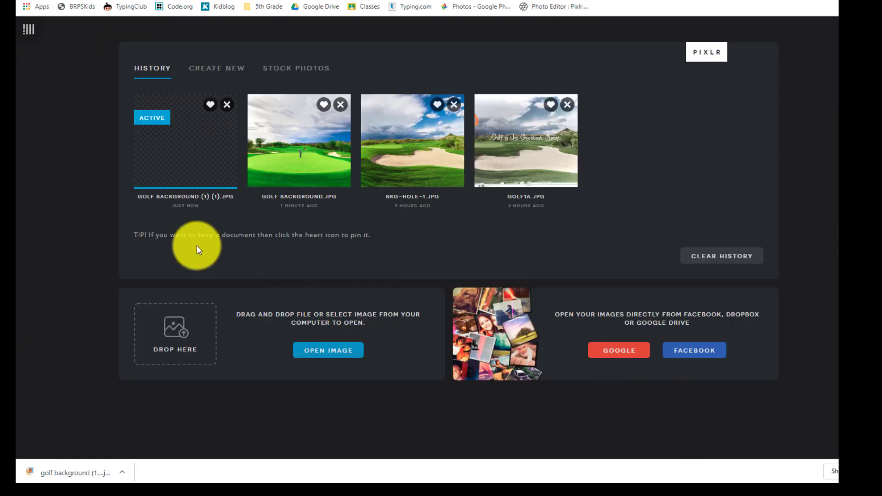
{"action": "left_click", "coordinate": [142, 129]}
{"action": "left_click", "coordinate": [483, 447]}
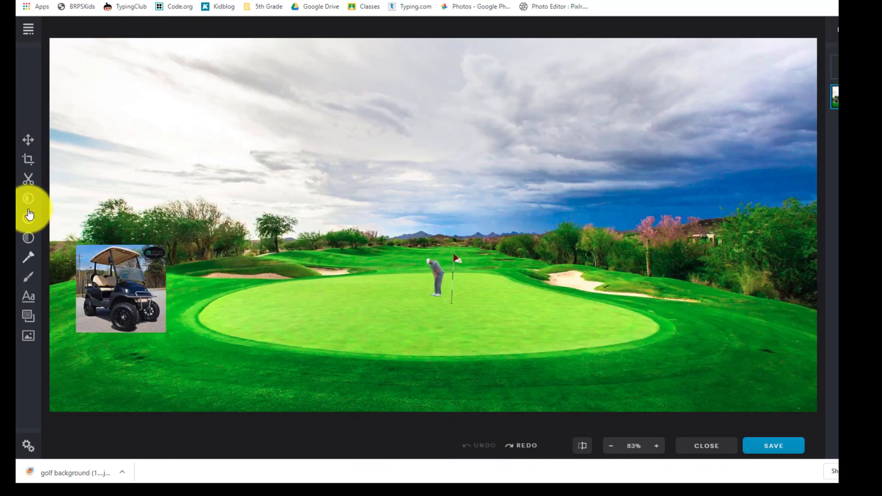
Step: Remove the sky and pavement around the cart in the flattened image with the Cutout magic wand at tolerance 32
{"action": "left_click", "coordinate": [30, 181]}
{"action": "left_click", "coordinate": [114, 111]}
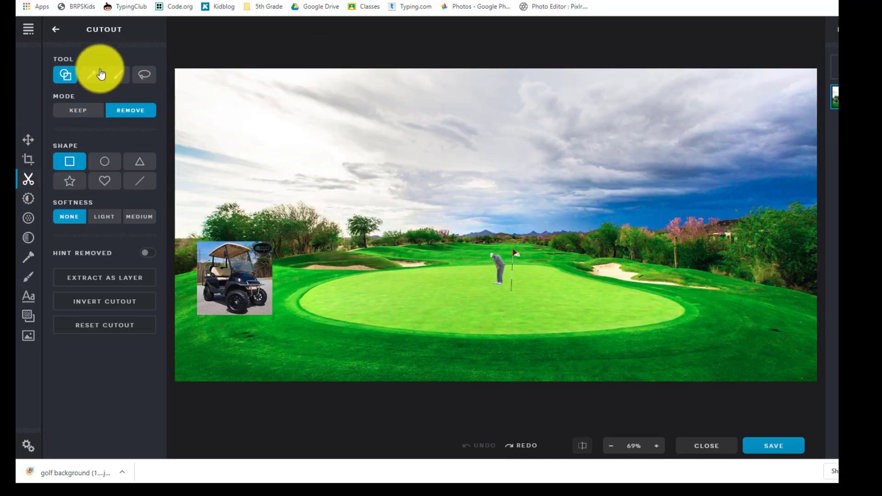
{"action": "left_click", "coordinate": [93, 76]}
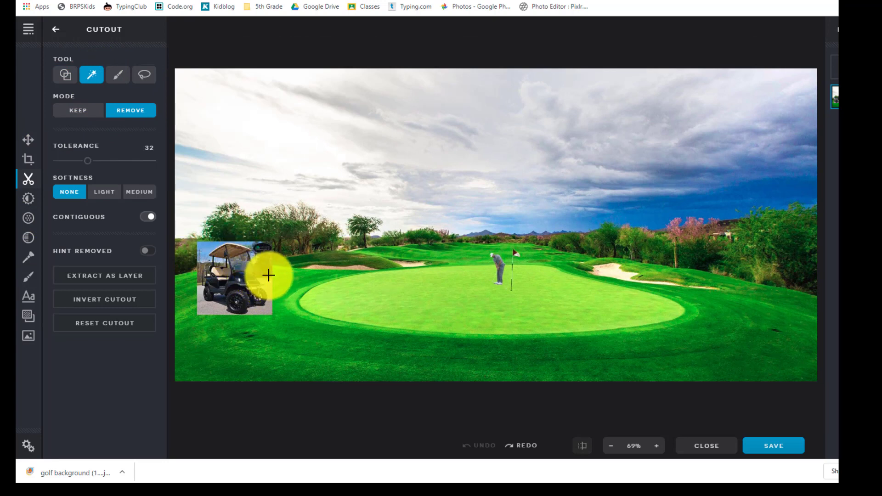
{"action": "left_click", "coordinate": [247, 248]}
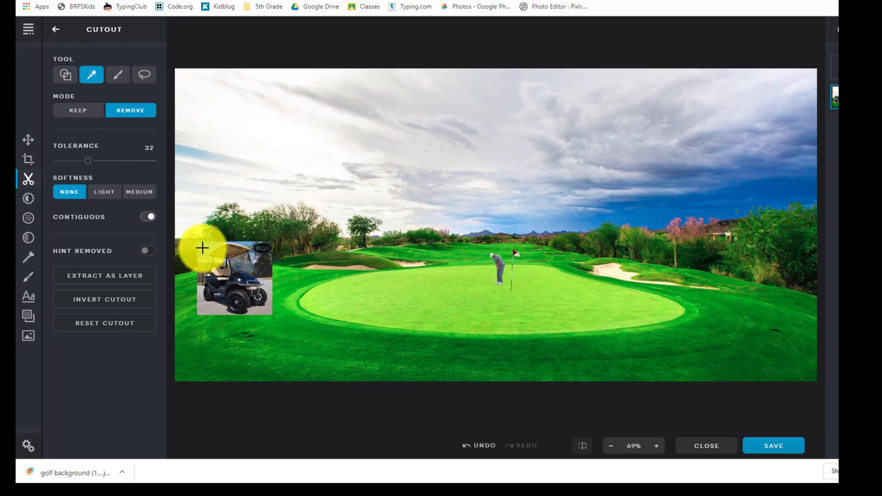
{"action": "left_click", "coordinate": [201, 310]}
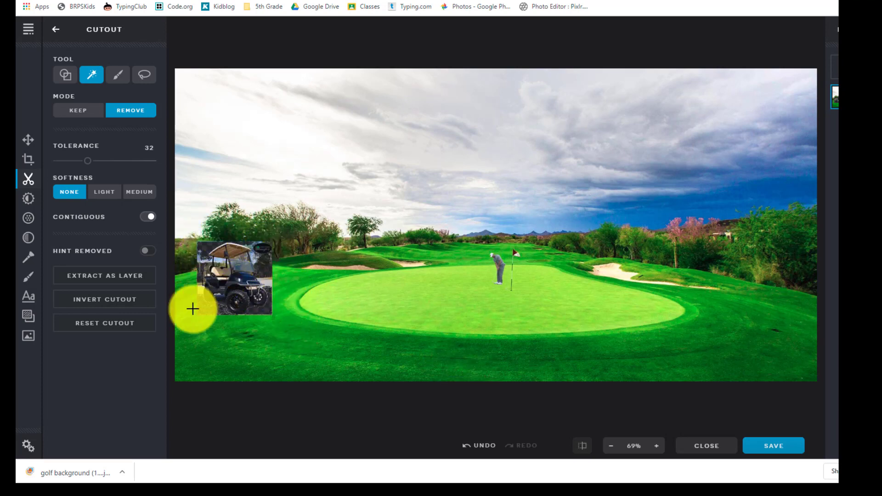
Step: Reopen the layered golf background.jpg from the history and move the cart layer slightly upward
{"action": "left_click", "coordinate": [706, 445]}
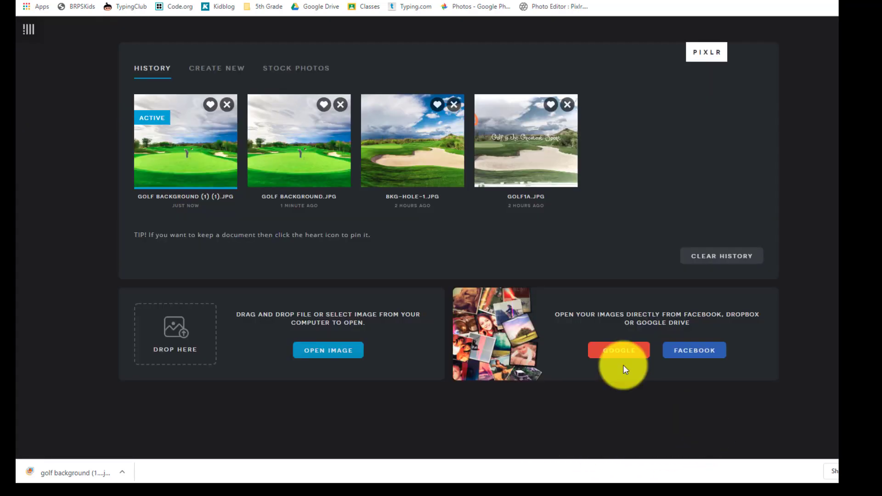
{"action": "left_click", "coordinate": [309, 163]}
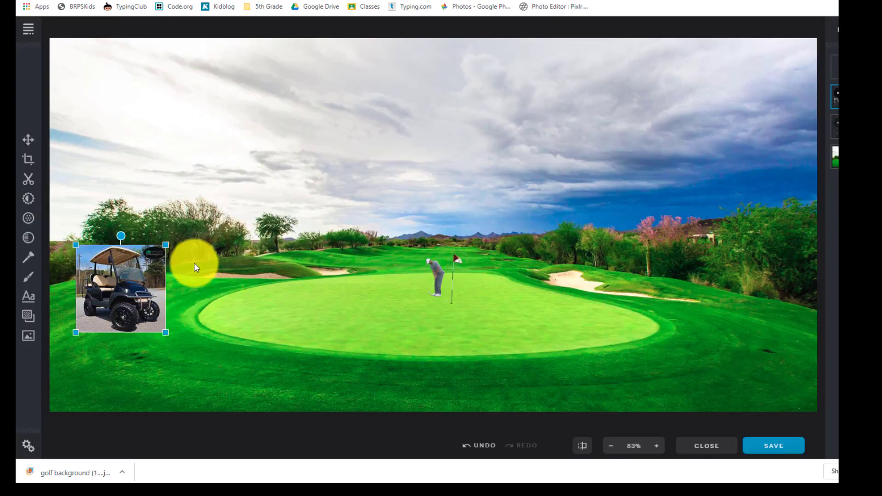
{"action": "mouse_move", "coordinate": [115, 281]}
{"action": "left_mouse_down"}
{"action": "mouse_move", "coordinate": [161, 270]}
{"action": "mouse_move", "coordinate": [123, 268]}
{"action": "left_mouse_up"}
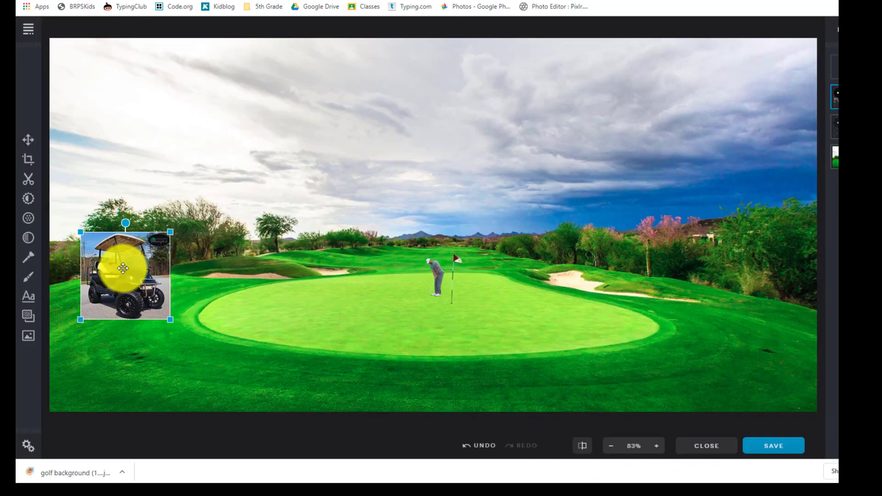
Step: Remove background areas around the cart on its layer with the Cutout magic wand in Remove mode, tolerance 32
{"action": "left_click", "coordinate": [27, 179]}
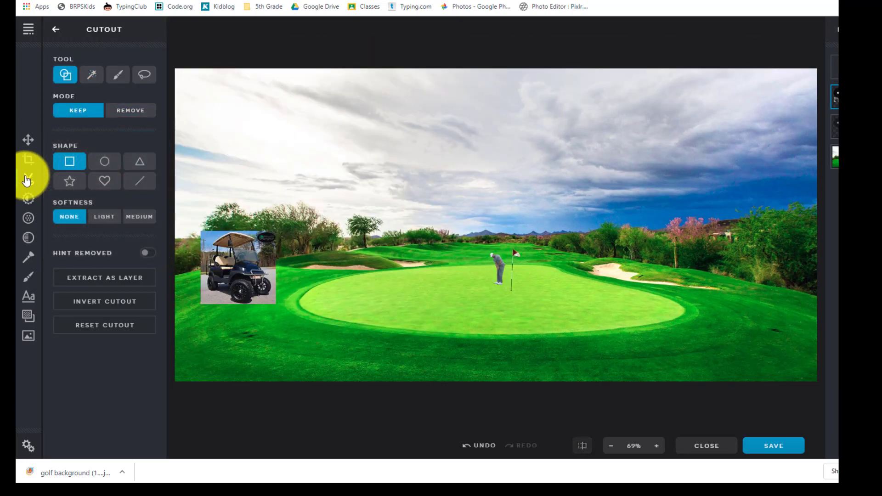
{"action": "left_click", "coordinate": [93, 77]}
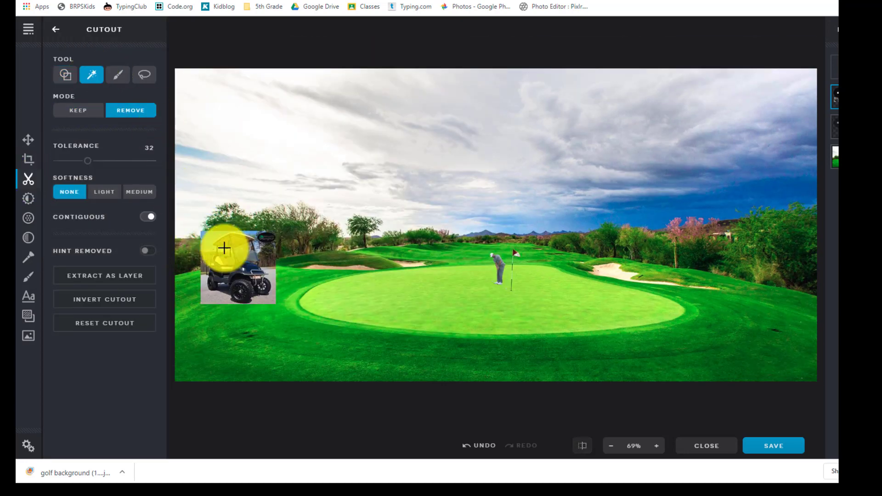
{"action": "left_click", "coordinate": [208, 237]}
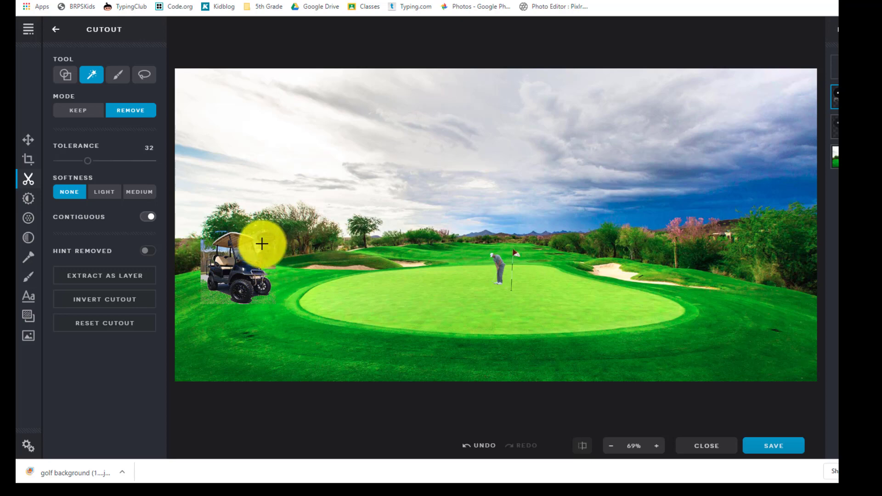
Step: Enlarge the cart layer to about 928 by 904 pixels and move it to the middle of the canvas
{"action": "left_click", "coordinate": [28, 140]}
{"action": "left_click_drag", "start_coordinate": [278, 304], "coordinate": [513, 417]}
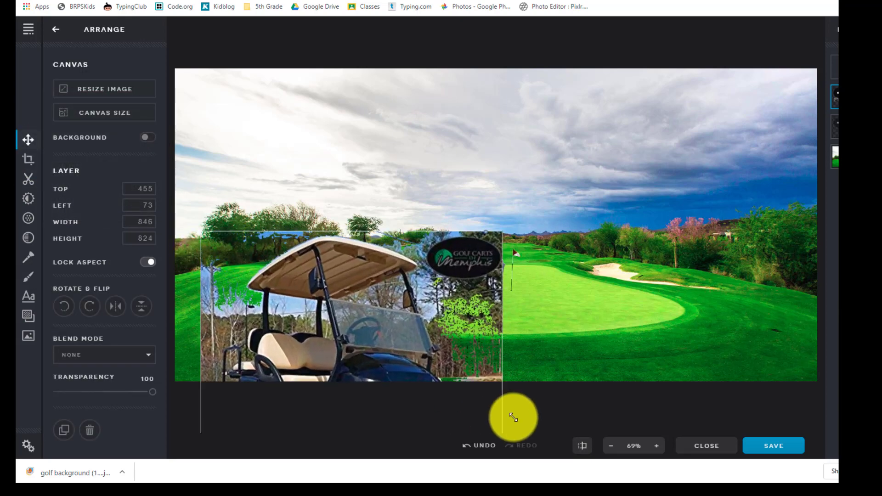
{"action": "left_click_drag", "start_coordinate": [431, 366], "coordinate": [521, 181]}
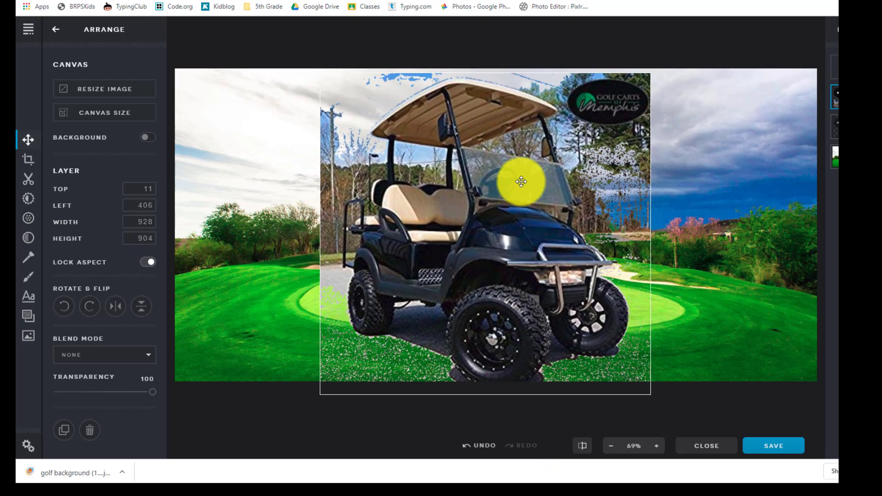
Step: Brush away leftover background around the cart with the Cutout draw tool in Remove mode, size 20% and softness 50%
{"action": "left_click", "coordinate": [28, 180]}
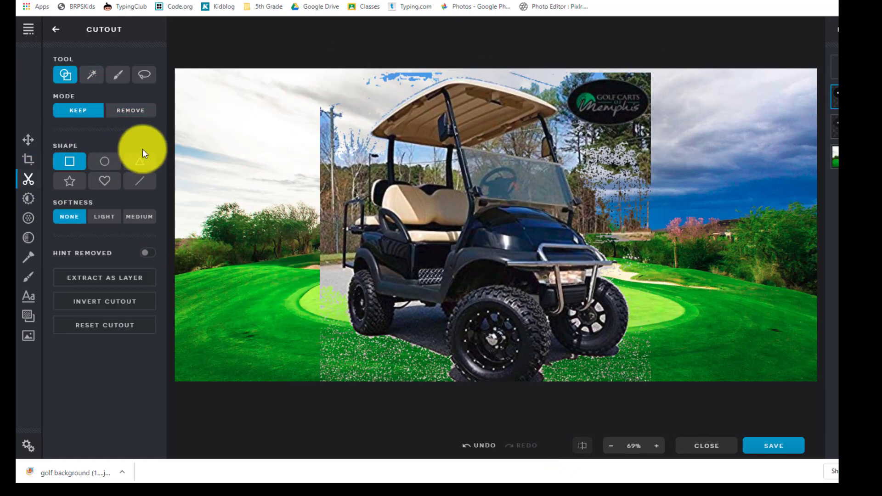
{"action": "left_click", "coordinate": [118, 75]}
{"action": "left_click", "coordinate": [132, 111]}
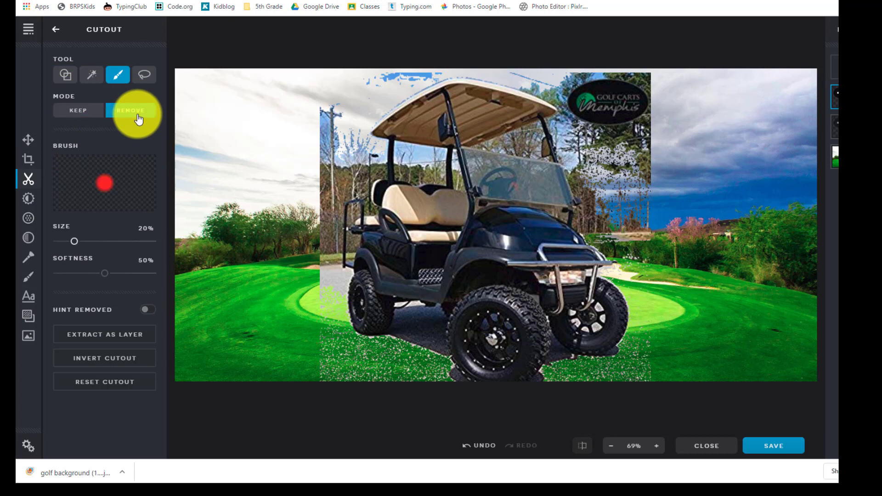
{"action": "mouse_move", "coordinate": [321, 103]}
{"action": "left_mouse_down"}
{"action": "mouse_move", "coordinate": [347, 194]}
{"action": "mouse_move", "coordinate": [329, 275]}
{"action": "left_mouse_up"}
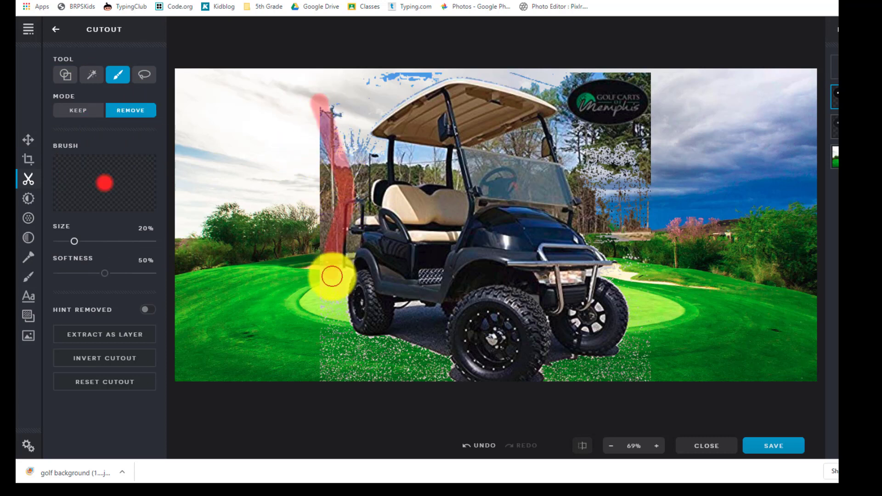
{"action": "left_click_drag", "start_coordinate": [324, 180], "coordinate": [309, 134]}
{"action": "mouse_move", "coordinate": [329, 272]}
{"action": "left_mouse_down"}
{"action": "mouse_move", "coordinate": [331, 305]}
{"action": "mouse_move", "coordinate": [315, 330]}
{"action": "mouse_move", "coordinate": [362, 359]}
{"action": "mouse_move", "coordinate": [341, 370]}
{"action": "mouse_move", "coordinate": [313, 366]}
{"action": "mouse_move", "coordinate": [441, 373]}
{"action": "mouse_move", "coordinate": [431, 354]}
{"action": "mouse_move", "coordinate": [321, 346]}
{"action": "mouse_move", "coordinate": [338, 280]}
{"action": "mouse_move", "coordinate": [342, 327]}
{"action": "mouse_move", "coordinate": [333, 299]}
{"action": "mouse_move", "coordinate": [339, 275]}
{"action": "left_mouse_up"}
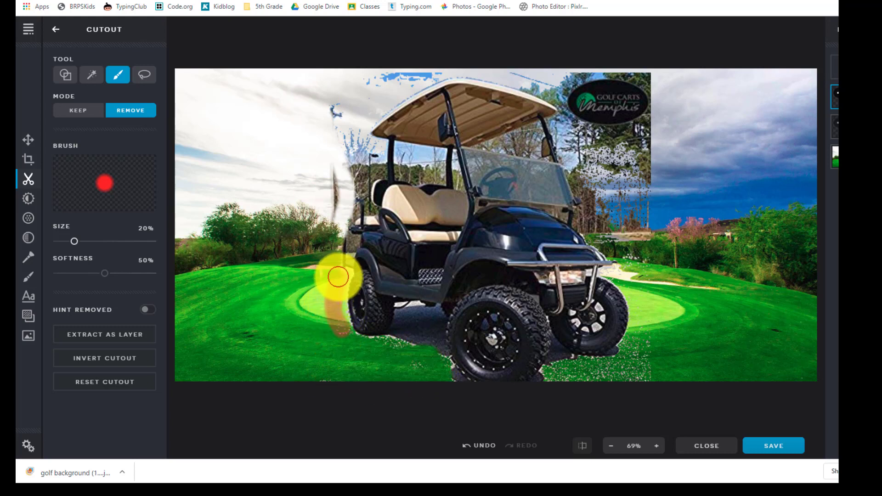
{"action": "mouse_move", "coordinate": [410, 323]}
{"action": "left_mouse_down"}
{"action": "mouse_move", "coordinate": [433, 327]}
{"action": "mouse_move", "coordinate": [431, 354]}
{"action": "mouse_move", "coordinate": [403, 335]}
{"action": "left_mouse_up"}
{"action": "mouse_move", "coordinate": [616, 217]}
{"action": "left_mouse_down"}
{"action": "mouse_move", "coordinate": [586, 124]}
{"action": "mouse_move", "coordinate": [585, 84]}
{"action": "mouse_move", "coordinate": [632, 98]}
{"action": "mouse_move", "coordinate": [641, 91]}
{"action": "mouse_move", "coordinate": [625, 78]}
{"action": "mouse_move", "coordinate": [639, 87]}
{"action": "mouse_move", "coordinate": [627, 110]}
{"action": "mouse_move", "coordinate": [634, 157]}
{"action": "left_mouse_up"}
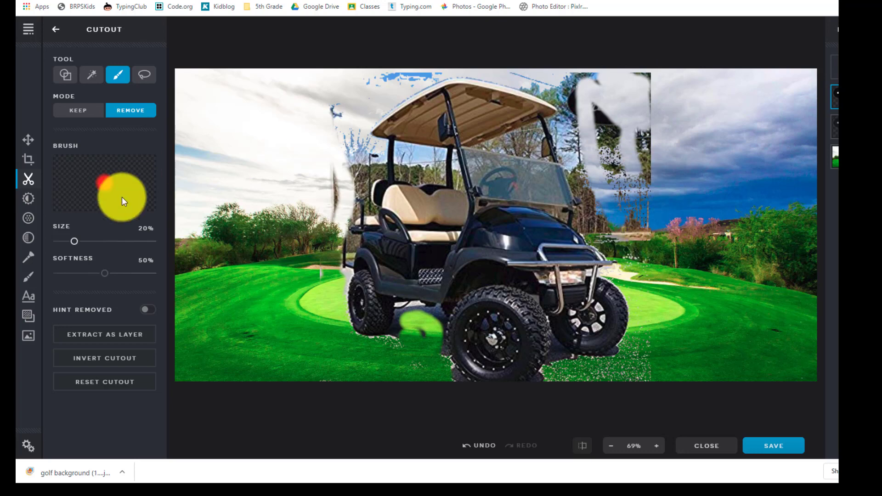
Step: Shrink the cart layer to a small size and place it on the grass just left of the putting green
{"action": "left_click", "coordinate": [28, 141]}
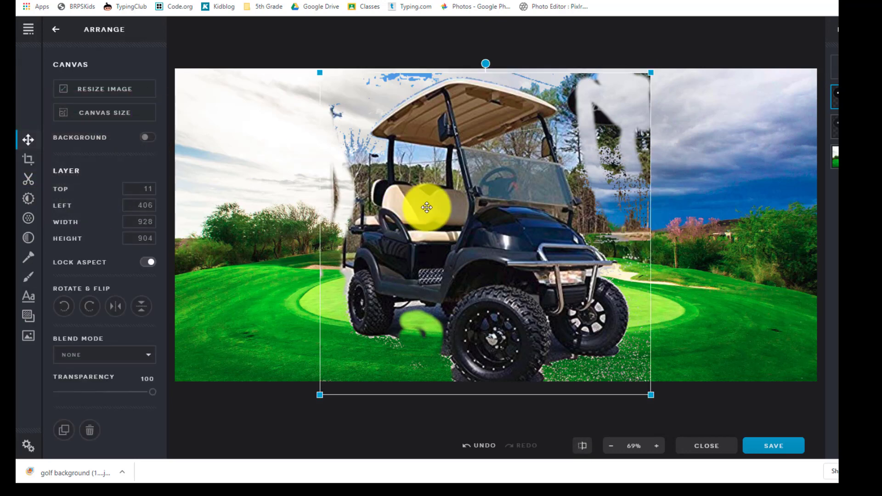
{"action": "left_click_drag", "start_coordinate": [423, 203], "coordinate": [315, 217]}
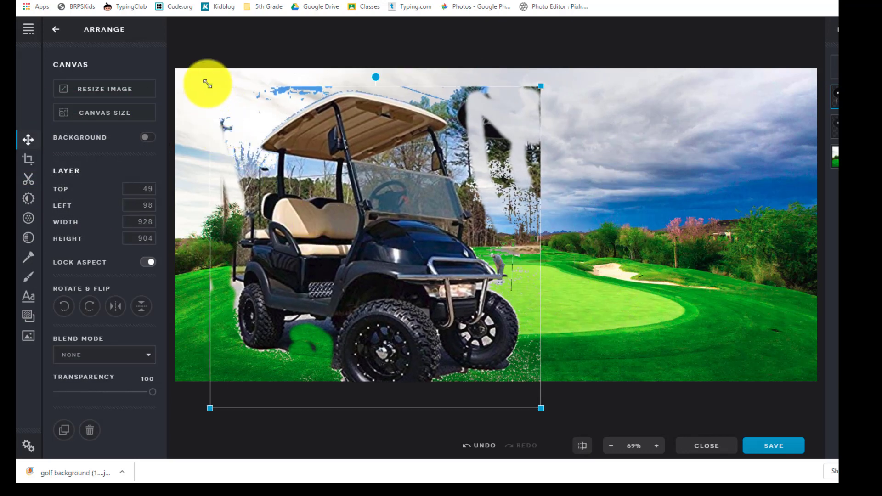
{"action": "left_click_drag", "start_coordinate": [207, 83], "coordinate": [467, 326]}
{"action": "left_click_drag", "start_coordinate": [505, 354], "coordinate": [243, 255]}
{"action": "left_click", "coordinate": [429, 321]}
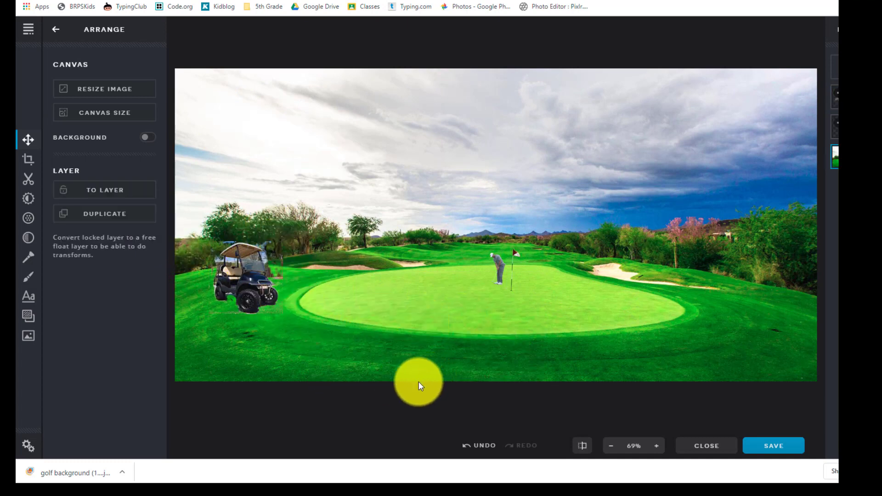
Step: Download the composite as a high-quality JPG named golf background final image
{"action": "left_click", "coordinate": [796, 452]}
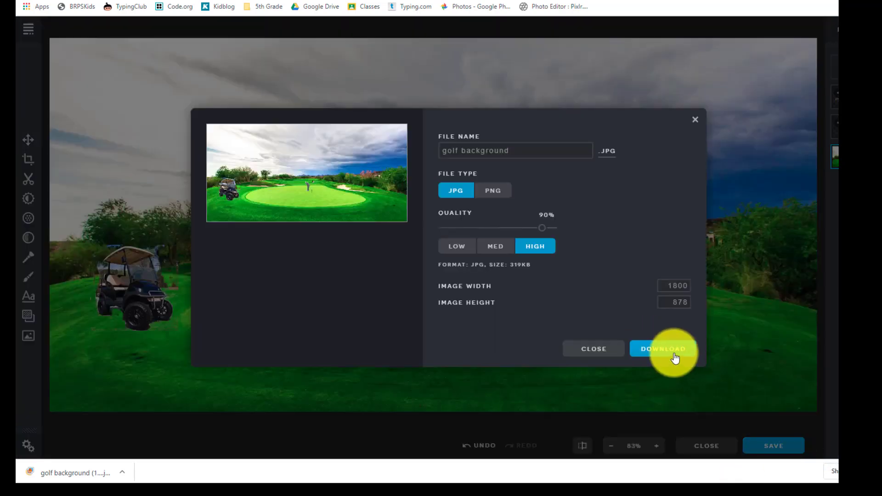
{"action": "left_click", "coordinate": [521, 154]}
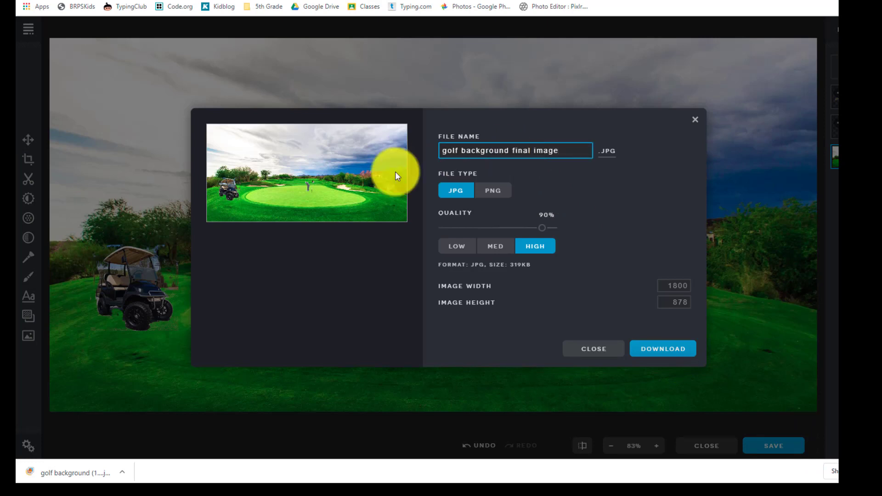
{"action": "left_click", "coordinate": [671, 354]}
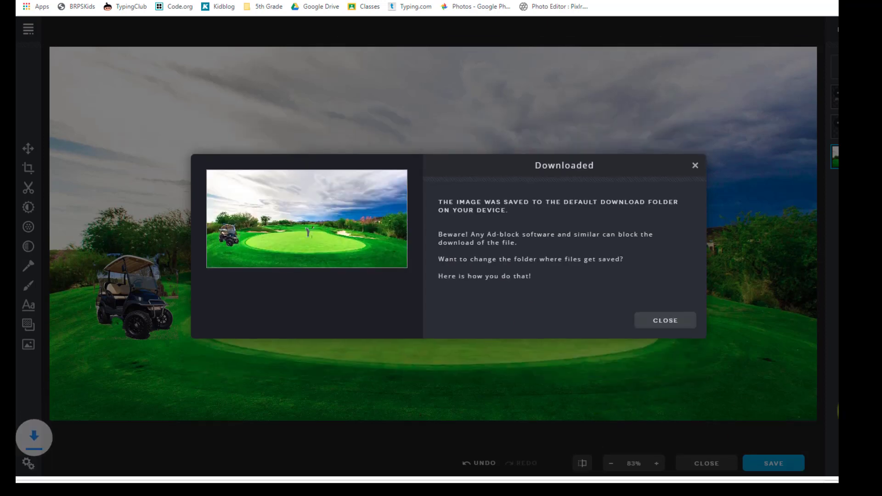
{"action": "left_click", "coordinate": [669, 323]}
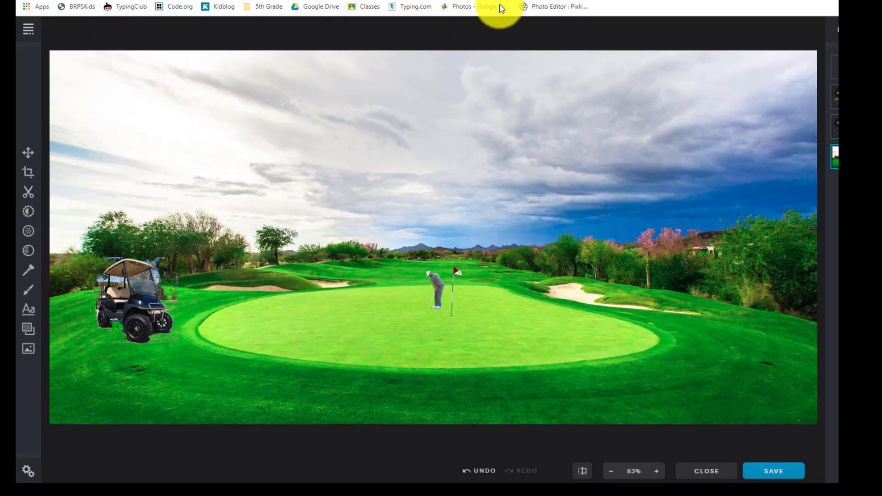